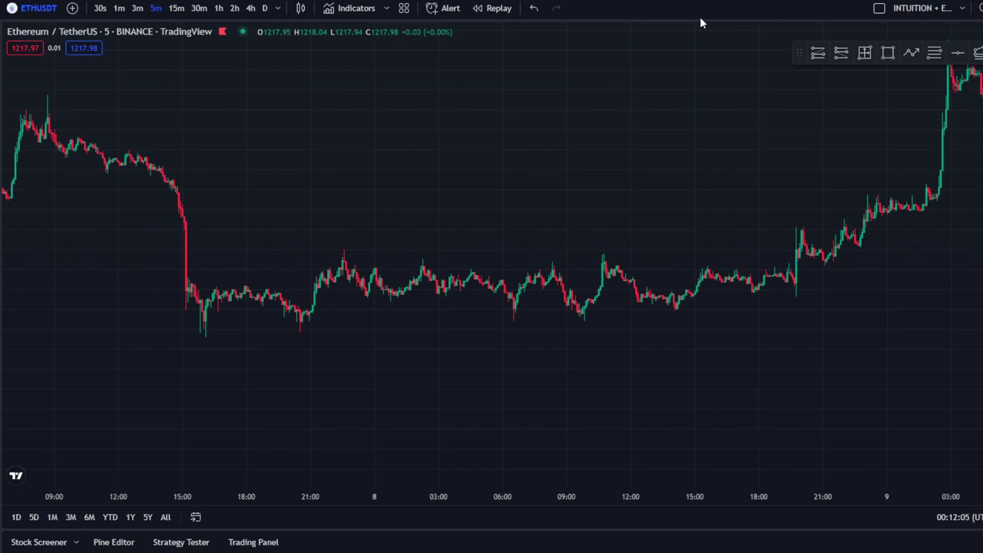
- Find the indicator "Joel on Crypto - MACD Scalping" and add it to the ETHUSDT chart
{"action": "left_click", "coordinate": [341, 8]}
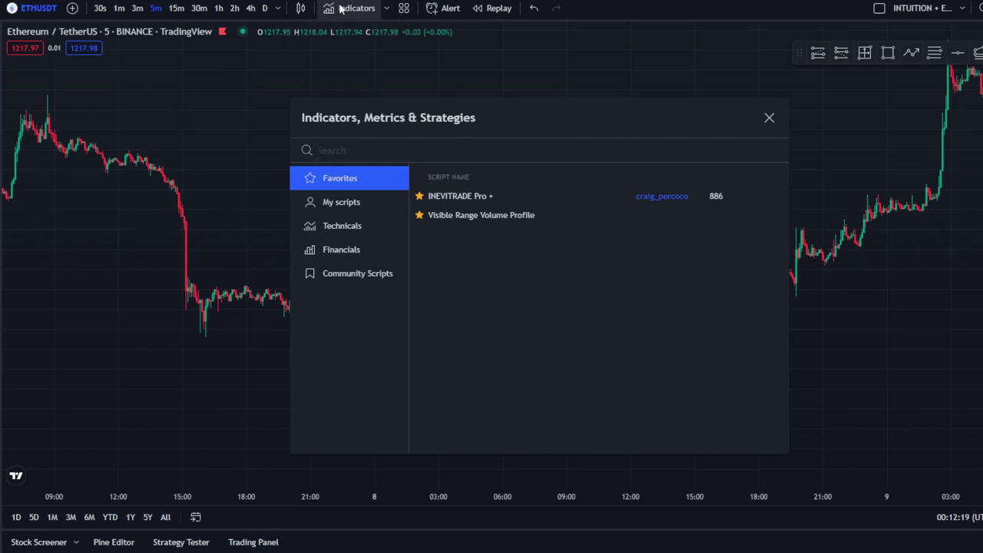
{"action": "type", "text": "joel on"}
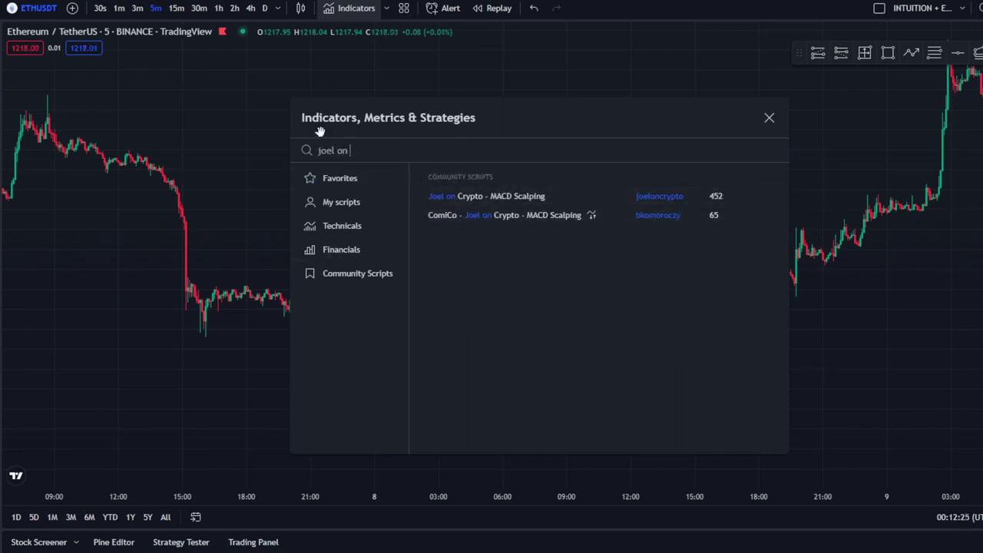
{"action": "type", "text": "crypto"}
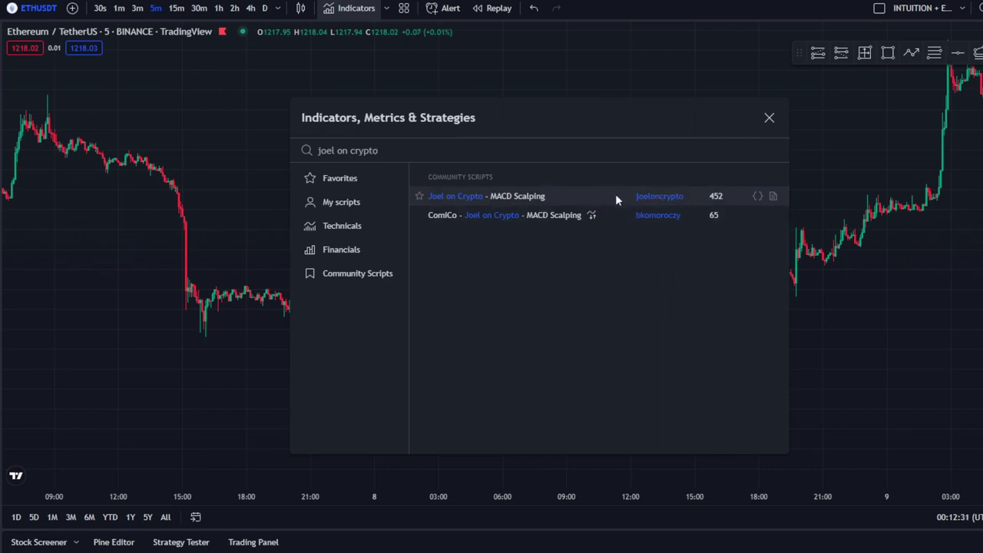
{"action": "left_click", "coordinate": [580, 198]}
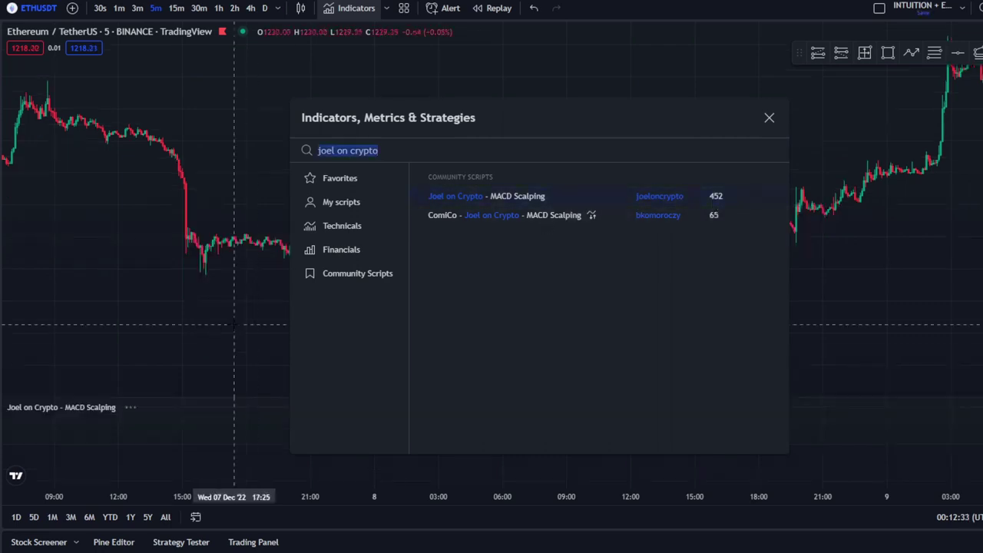
{"action": "left_click", "coordinate": [262, 296]}
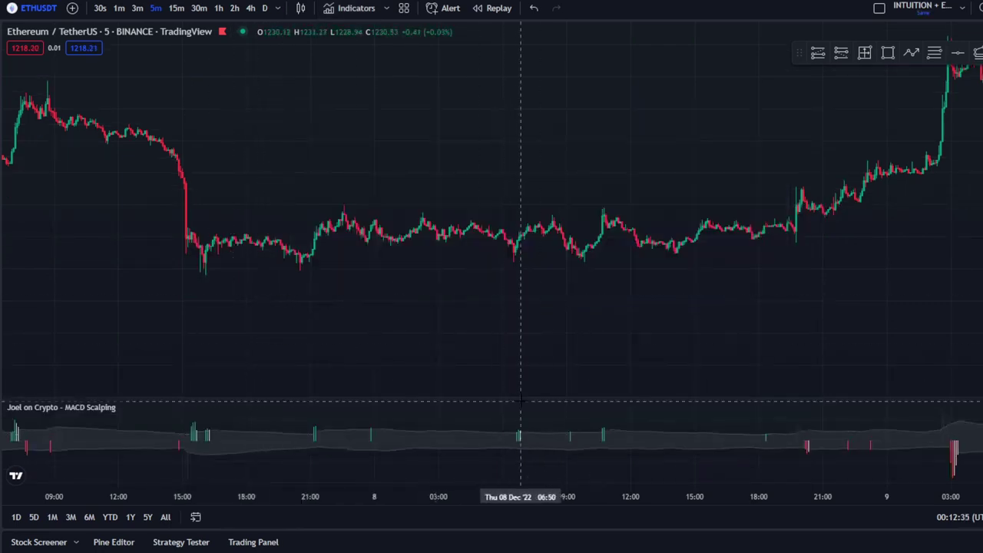
- Find the Hull Suite indicator by InSilico and add it to the chart
{"action": "scroll", "coordinate": [519, 435], "scroll_direction": "up", "scroll_amount": 3}
{"action": "scroll", "coordinate": [499, 437], "scroll_direction": "down", "scroll_amount": 2}
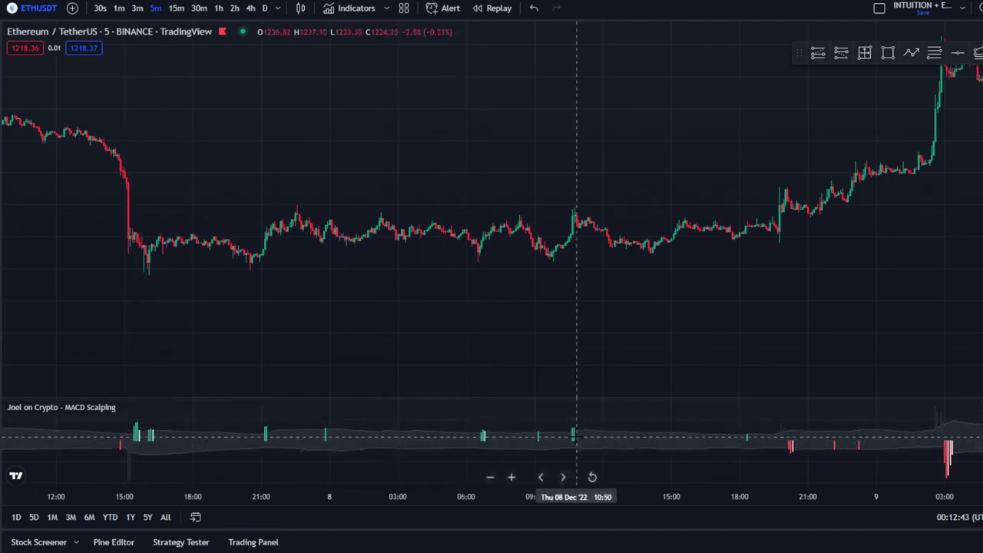
{"action": "left_click", "coordinate": [349, 11]}
{"action": "type", "text": "h"}
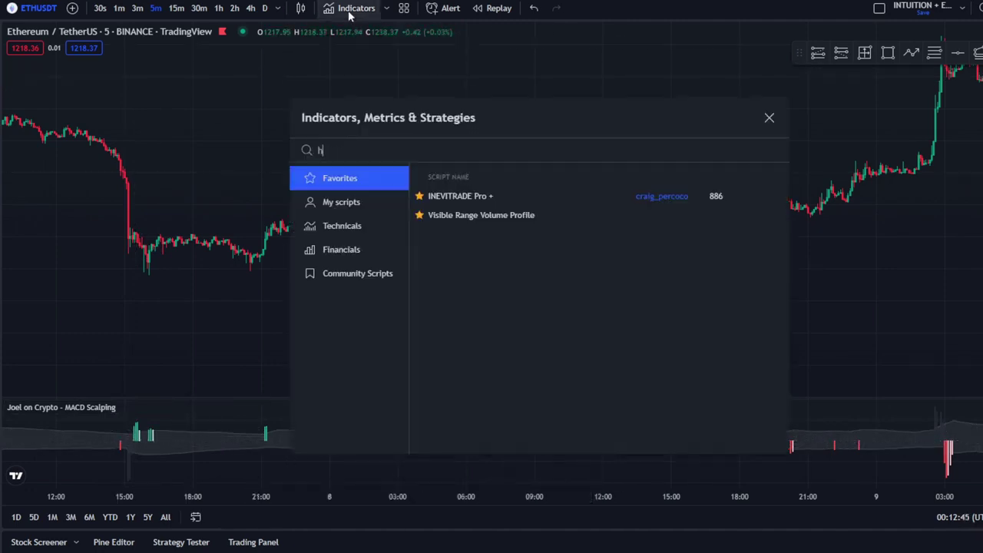
{"action": "type", "text": "ull suite"}
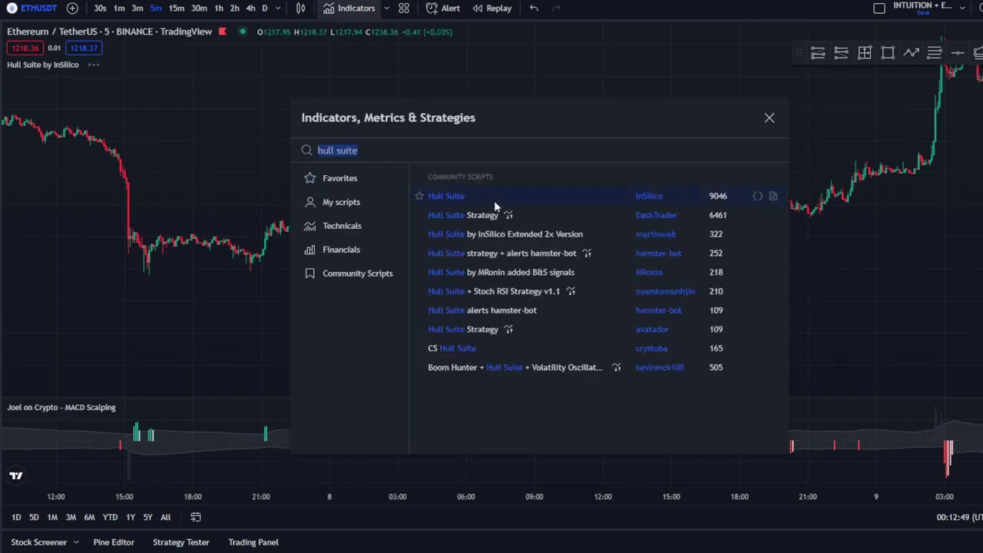
{"action": "key", "text": "Escape"}
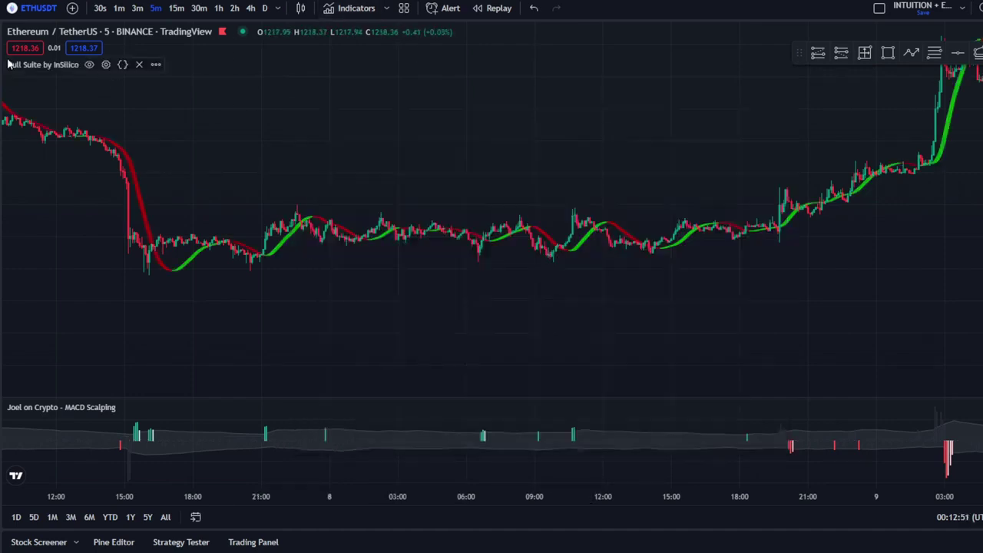
- Set the Hull Suite's length to 60 and its length multiplier to 3
{"action": "left_click", "coordinate": [110, 66]}
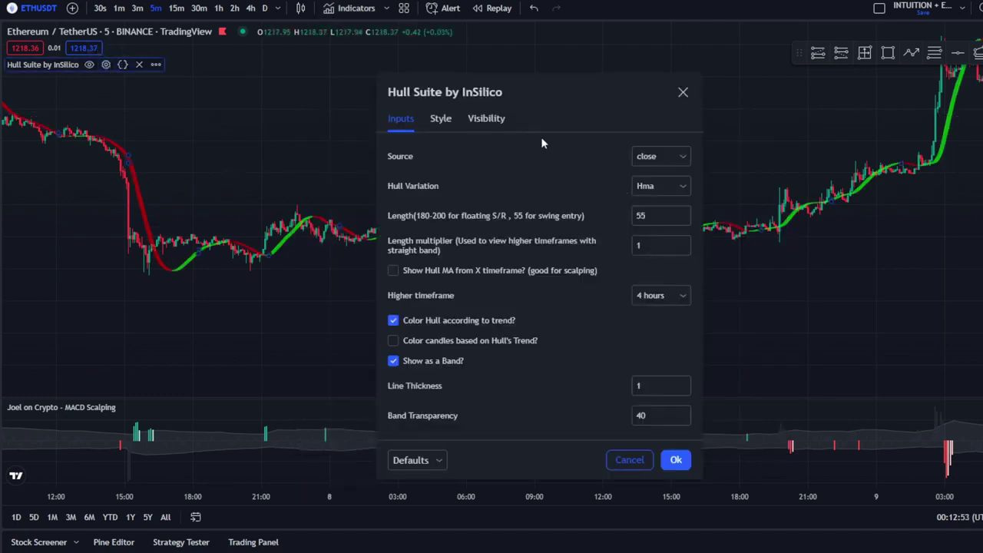
{"action": "left_click", "coordinate": [608, 213]}
{"action": "key", "text": "BackSpace"}
{"action": "key", "text": "BackSpace"}
{"action": "type", "text": "60"}
{"action": "key", "text": "Tab"}
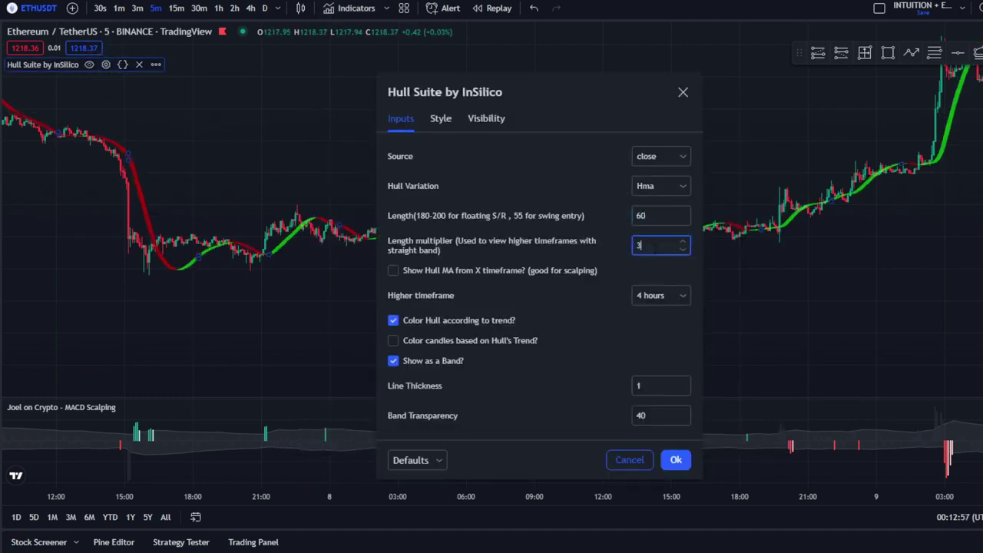
{"action": "left_click", "coordinate": [676, 459]}
{"action": "left_click", "coordinate": [705, 314]}
- Examine the Hull Suite trend line and the MACD Scalping signal bars on 8 and 9 December
{"action": "scroll", "coordinate": [771, 302], "scroll_direction": "up", "scroll_amount": 2}
{"action": "left_click_drag", "start_coordinate": [777, 301], "coordinate": [661, 364]}
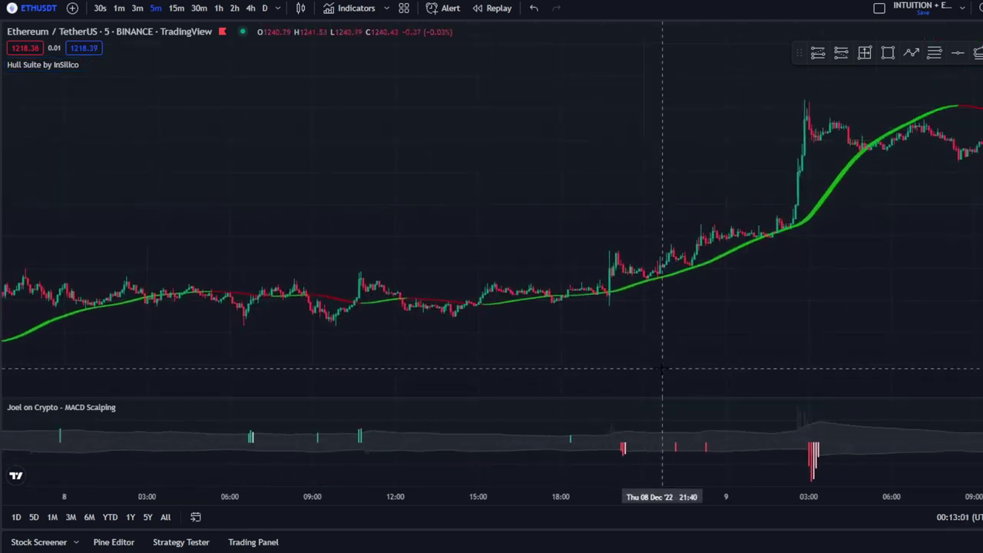
{"action": "left_click_drag", "start_coordinate": [570, 327], "coordinate": [659, 326]}
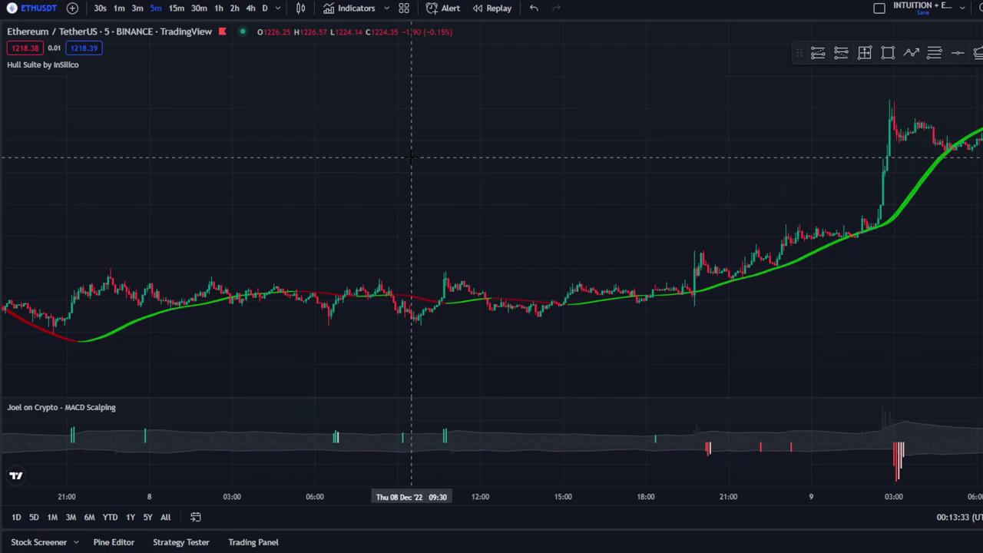
{"action": "scroll", "coordinate": [686, 169], "scroll_direction": "up", "scroll_amount": 2}
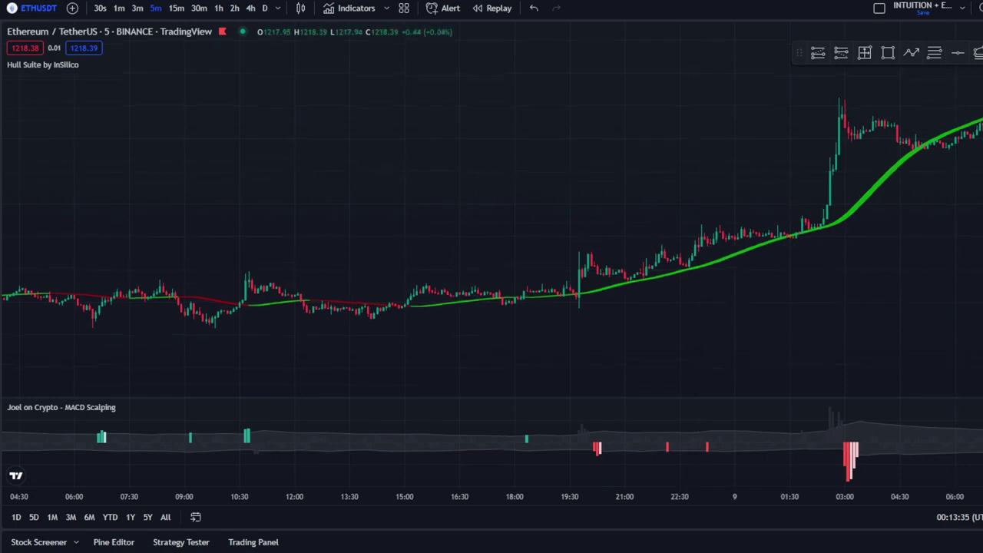
{"action": "scroll", "coordinate": [896, 249], "scroll_direction": "up", "scroll_amount": 2}
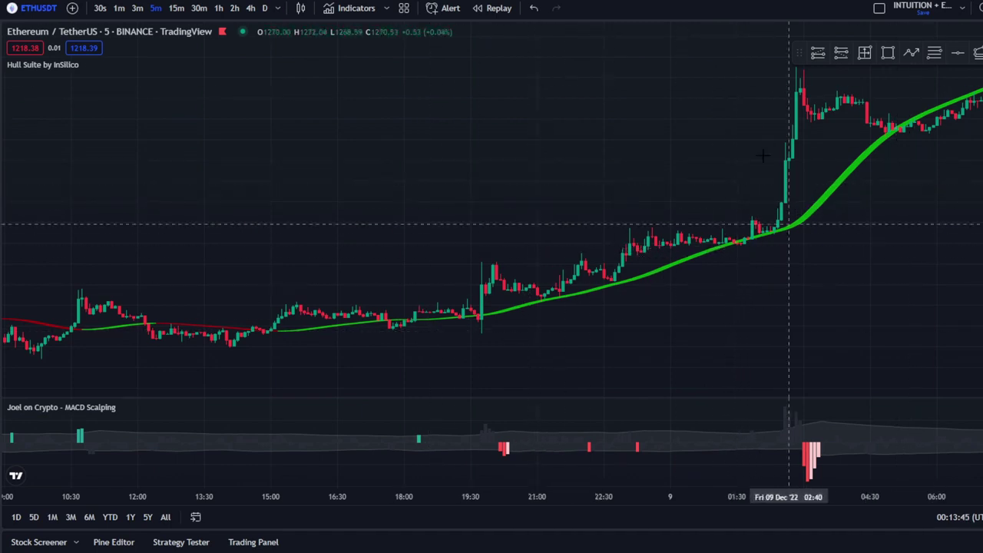
{"action": "scroll", "coordinate": [549, 176], "scroll_direction": "down", "scroll_amount": 3}
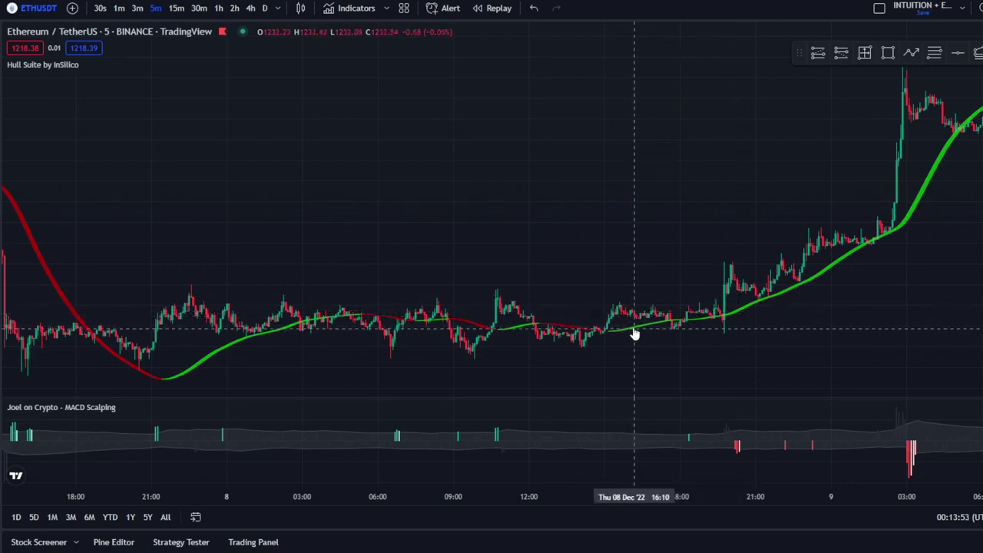
{"action": "scroll", "coordinate": [641, 340], "scroll_direction": "up", "scroll_amount": 2}
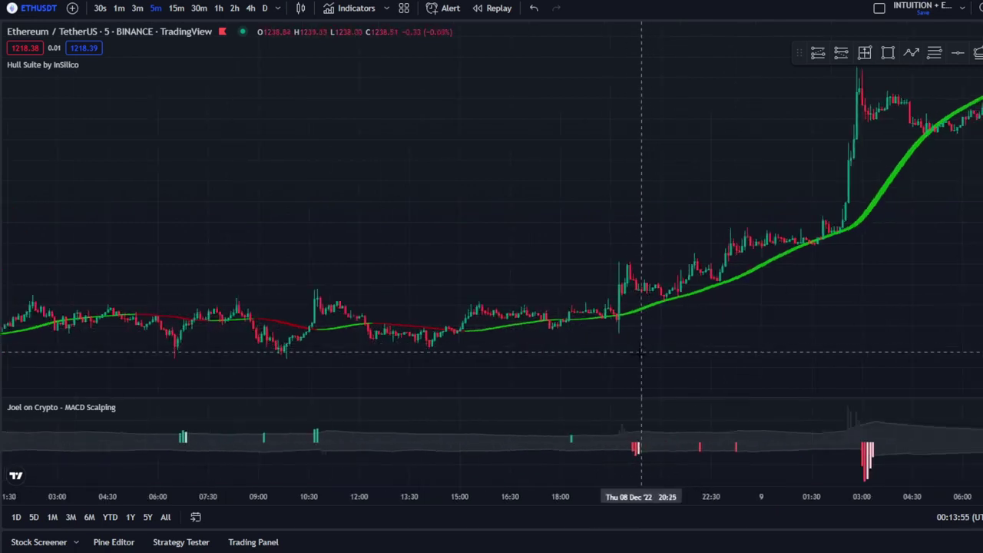
{"action": "scroll", "coordinate": [640, 354], "scroll_direction": "up", "scroll_amount": 2}
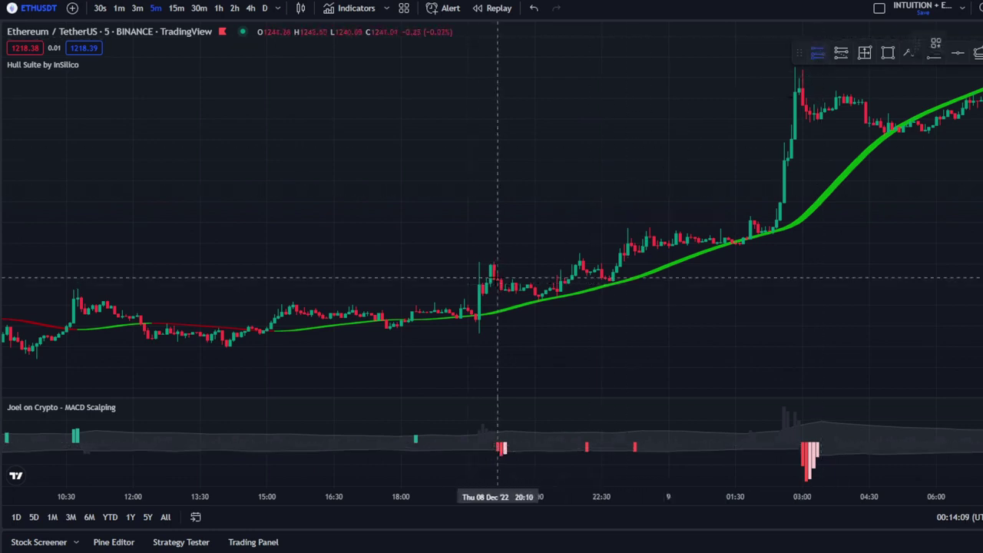
- Place a long position at the 8 December 20:10 signal with stop 14.66 and target 22.12, extended until price reaches the target
{"action": "left_click", "coordinate": [497, 278]}
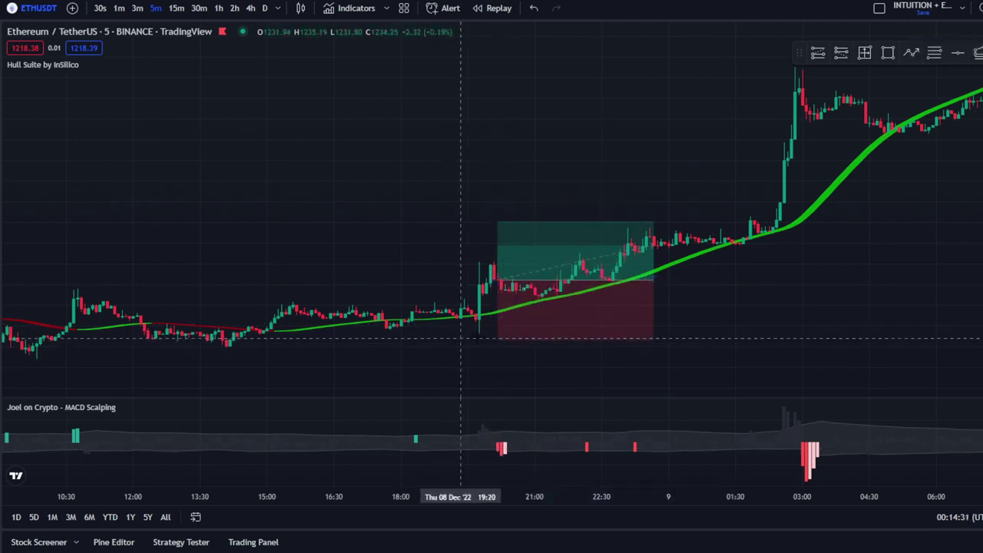
{"action": "left_click_drag", "start_coordinate": [498, 222], "coordinate": [511, 188]}
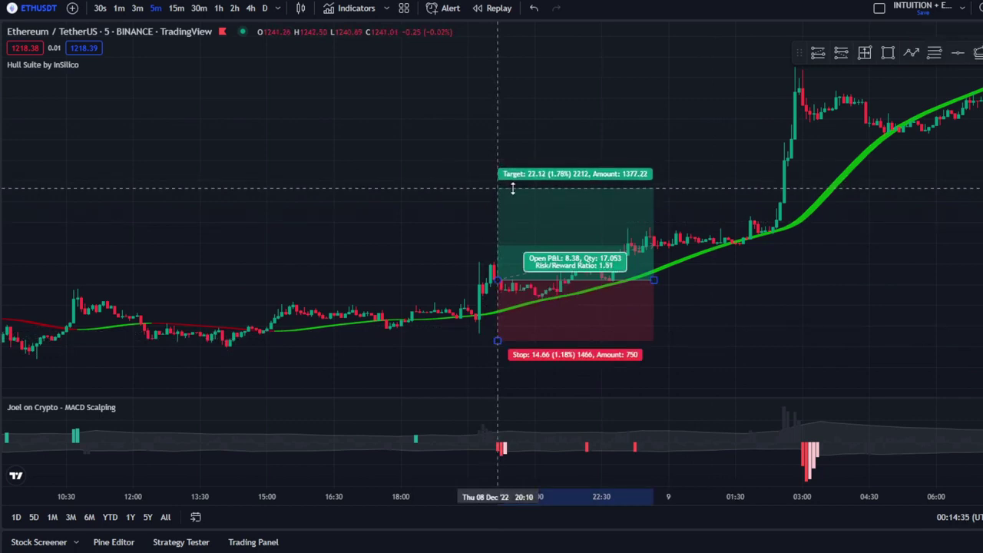
{"action": "left_click_drag", "start_coordinate": [653, 280], "coordinate": [773, 298]}
{"action": "left_click", "coordinate": [833, 281]}
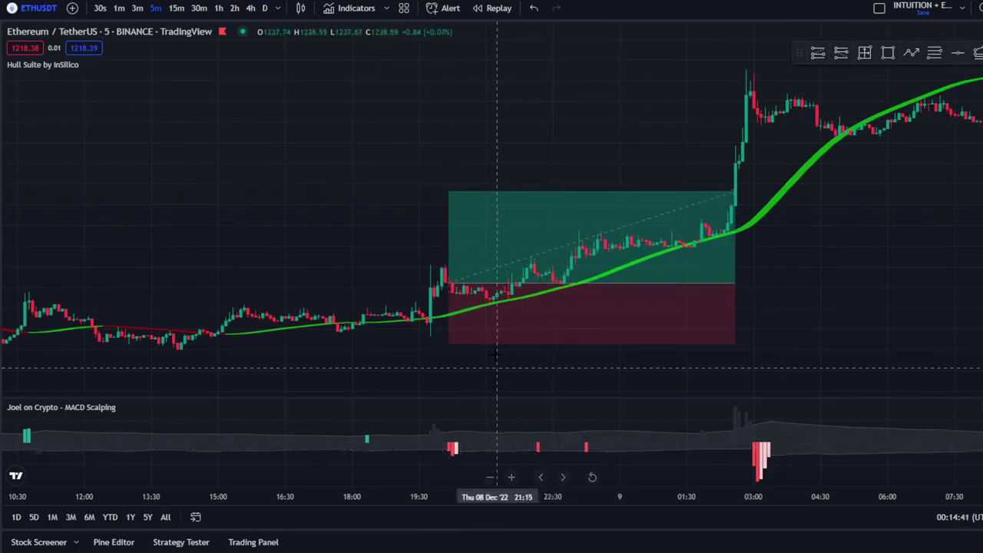
{"action": "left_click", "coordinate": [520, 281]}
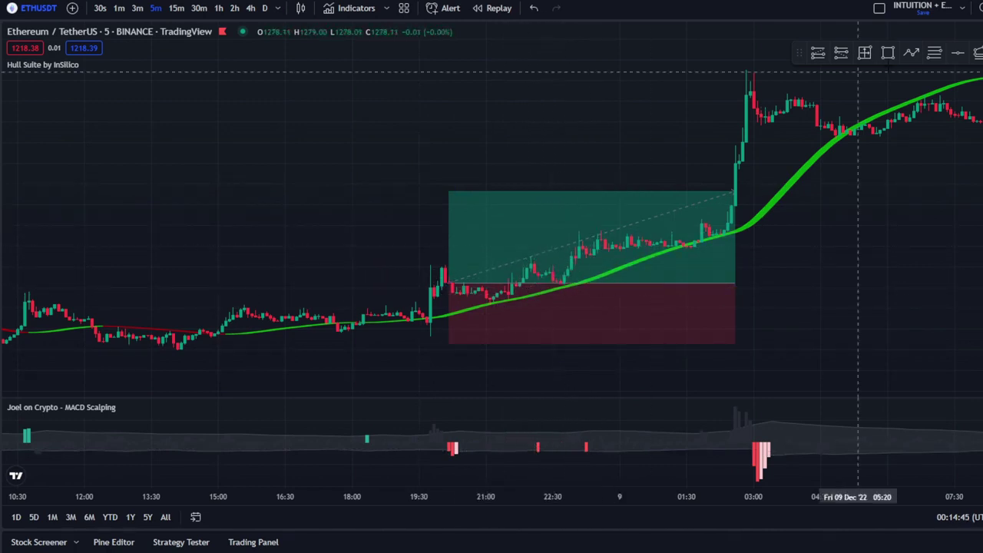
- Place a second long position at the 8 December 22:10 signal with stop 7.61 and target 11.50, extended to about 01:45 on 9 December
{"action": "left_click", "coordinate": [820, 57]}
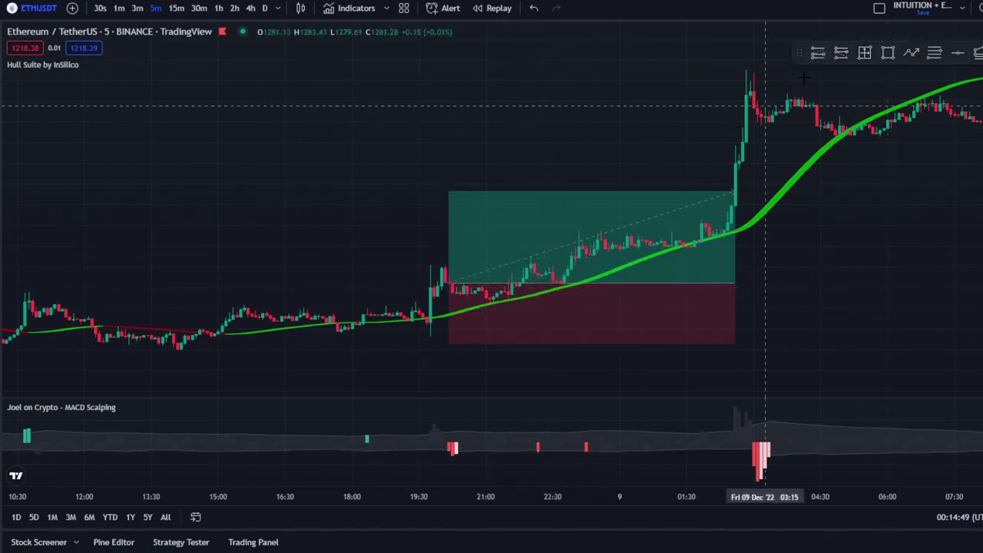
{"action": "left_click", "coordinate": [537, 277]}
{"action": "left_click_drag", "start_coordinate": [545, 335], "coordinate": [538, 309]}
{"action": "left_click_drag", "start_coordinate": [539, 221], "coordinate": [539, 231]}
{"action": "left_click_drag", "start_coordinate": [694, 277], "coordinate": [585, 277]}
{"action": "left_click_drag", "start_coordinate": [538, 229], "coordinate": [545, 229]}
{"action": "left_click_drag", "start_coordinate": [586, 277], "coordinate": [682, 282]}
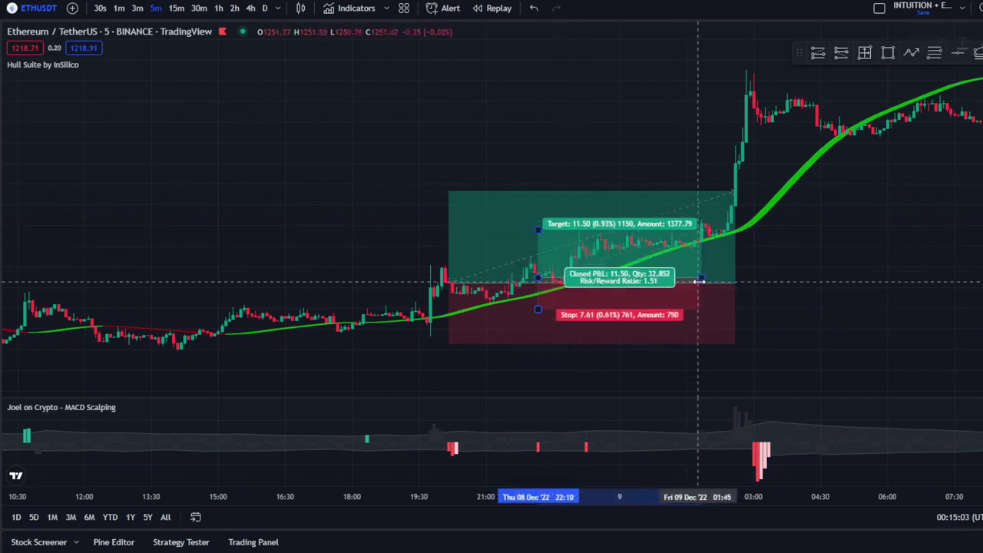
- Place a long position at the red MACD Scalping signal of 10 December 22:55
{"action": "left_click_drag", "start_coordinate": [710, 281], "coordinate": [310, 331]}
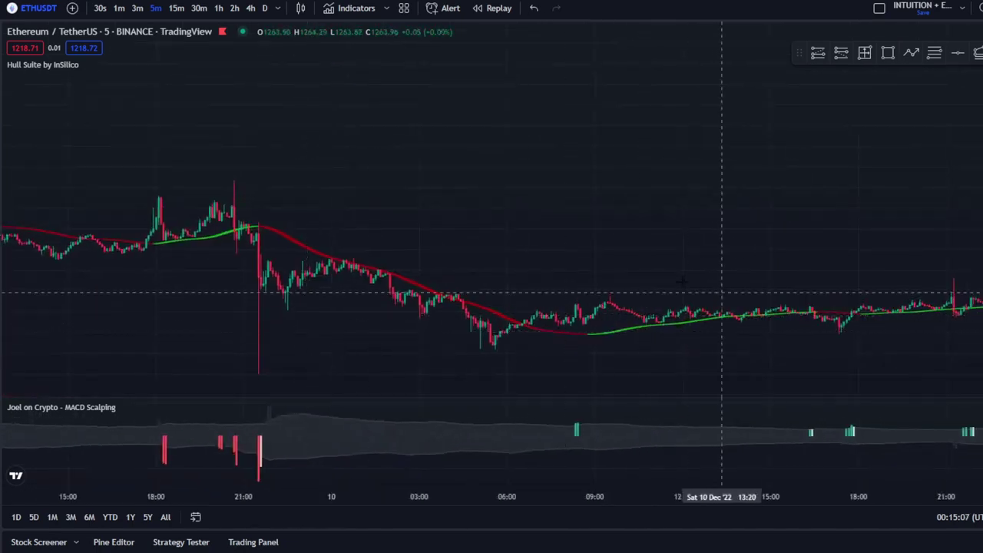
{"action": "left_click_drag", "start_coordinate": [724, 291], "coordinate": [547, 283]}
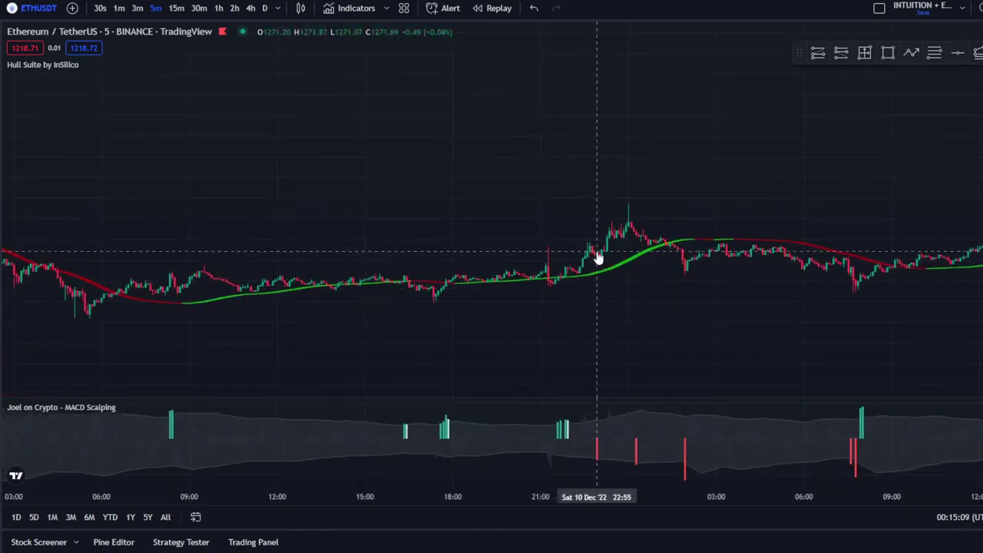
{"action": "scroll", "coordinate": [599, 284], "scroll_direction": "up", "scroll_amount": 3}
{"action": "left_click_drag", "start_coordinate": [981, 307], "coordinate": [981, 200]}
{"action": "left_click_drag", "start_coordinate": [617, 235], "coordinate": [748, 157]}
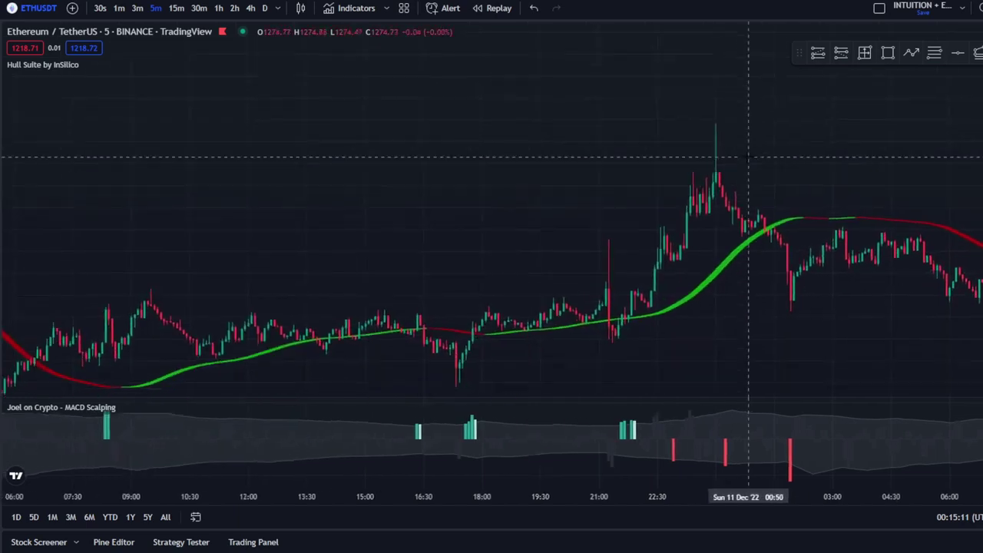
{"action": "scroll", "coordinate": [496, 386], "scroll_direction": "up", "scroll_amount": 4}
{"action": "left_click_drag", "start_coordinate": [461, 370], "coordinate": [490, 357]}
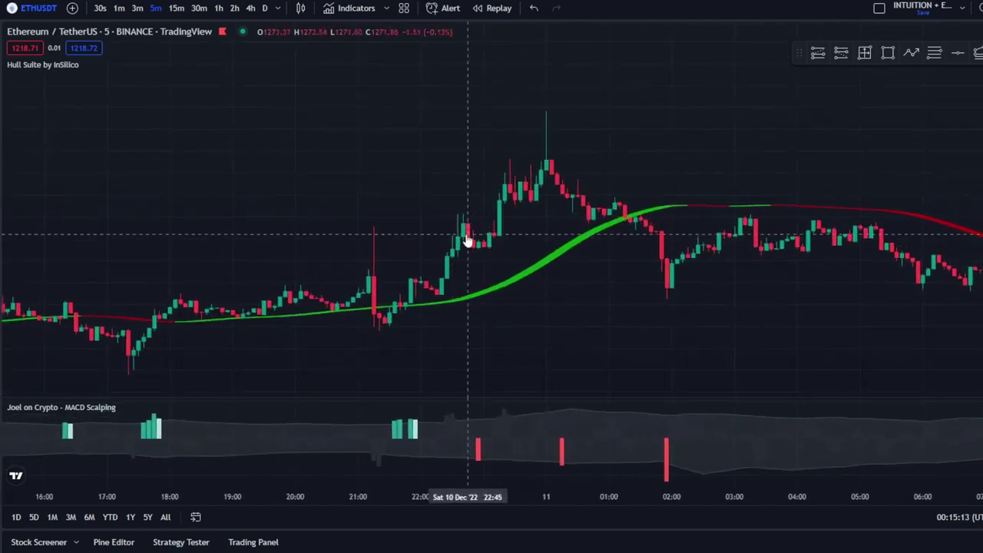
{"action": "mouse_move", "coordinate": [476, 458]}
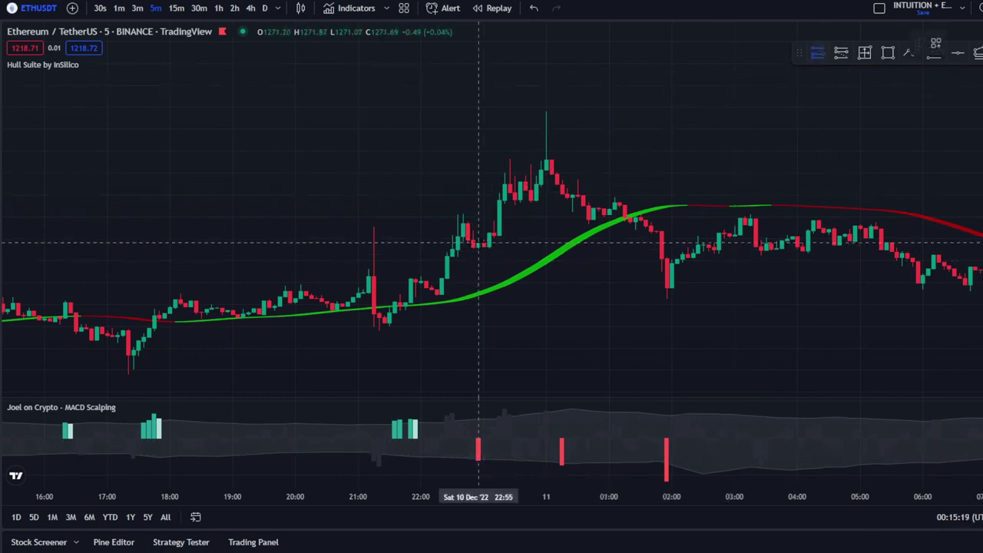
{"action": "left_click", "coordinate": [478, 242]}
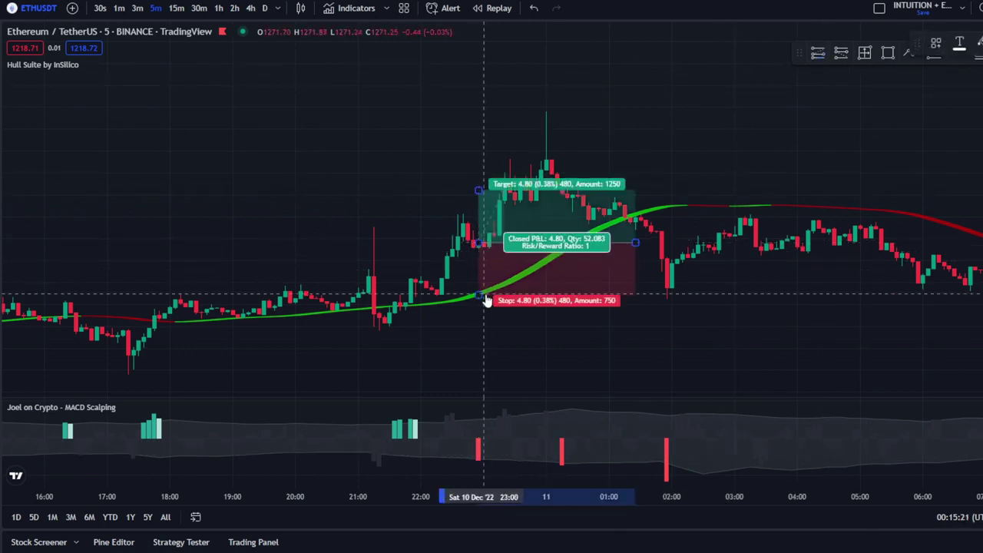
- Set the 10 December position's stop to 5.70 and target to 8.58, and end it where price reaches the target
{"action": "left_click_drag", "start_coordinate": [479, 295], "coordinate": [479, 305]}
{"action": "left_click", "coordinate": [453, 299]}
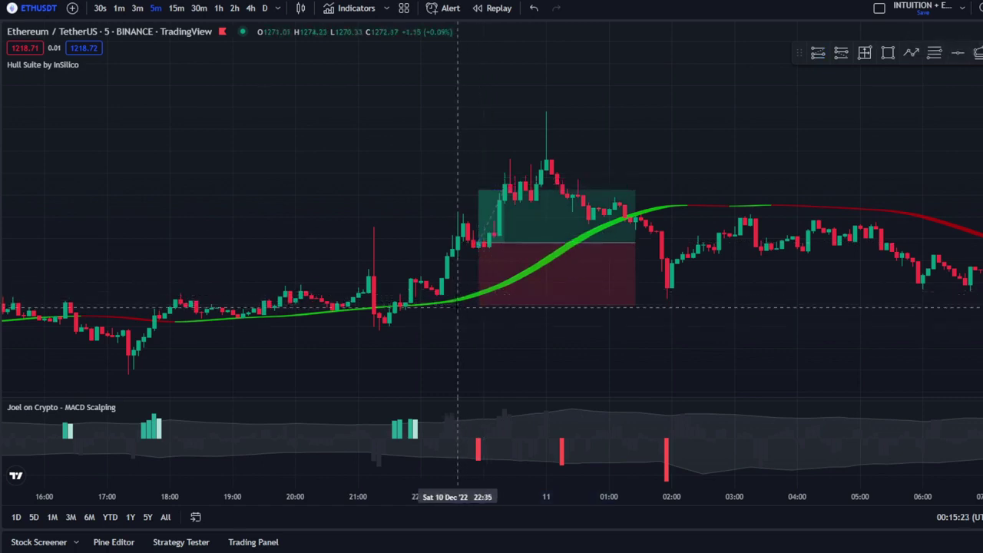
{"action": "left_click_drag", "start_coordinate": [478, 189], "coordinate": [489, 151]}
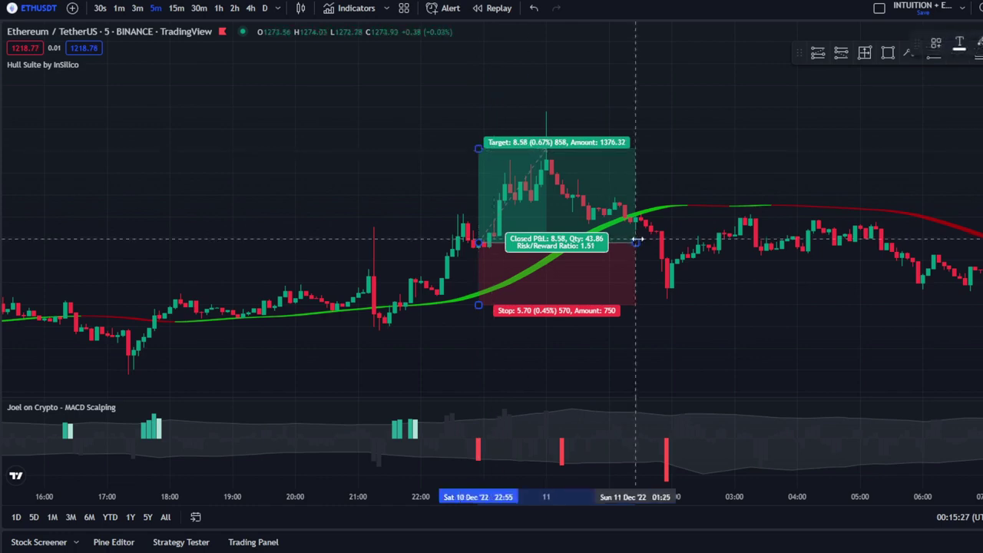
{"action": "left_click_drag", "start_coordinate": [635, 243], "coordinate": [543, 230]}
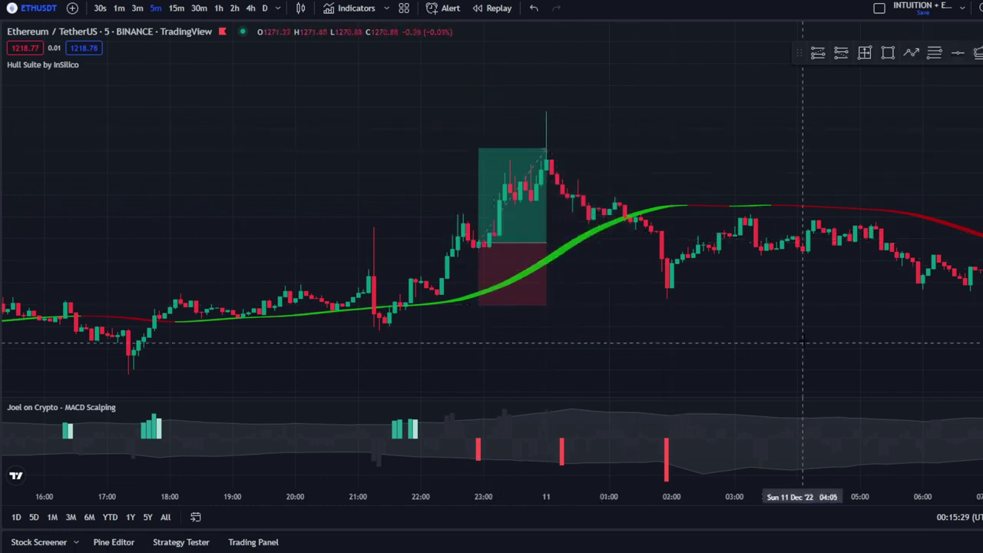
- Look back through the chart from 11 December to 7 December for further MACD Scalping signals
{"action": "scroll", "coordinate": [606, 276], "scroll_direction": "right", "scroll_amount": 5}
{"action": "left_click_drag", "start_coordinate": [662, 283], "coordinate": [373, 253]}
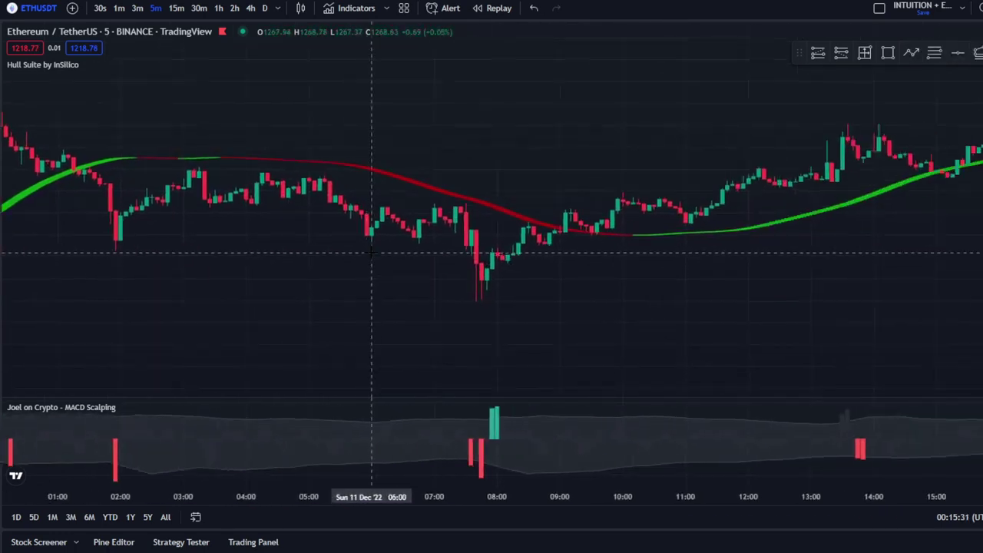
{"action": "scroll", "coordinate": [368, 255], "scroll_direction": "down", "scroll_amount": 8}
{"action": "left_click_drag", "start_coordinate": [245, 218], "coordinate": [548, 215]}
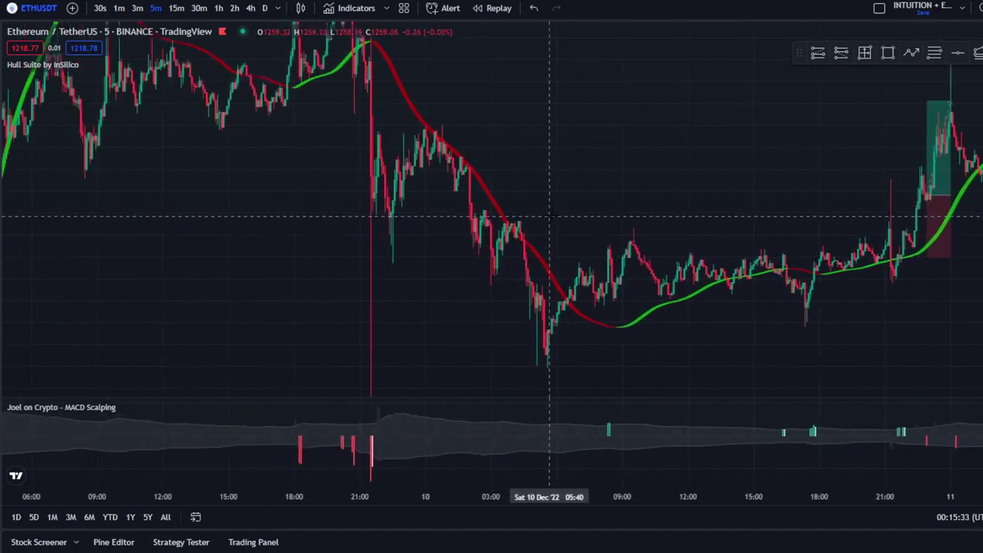
{"action": "left_click_drag", "start_coordinate": [379, 169], "coordinate": [675, 294]}
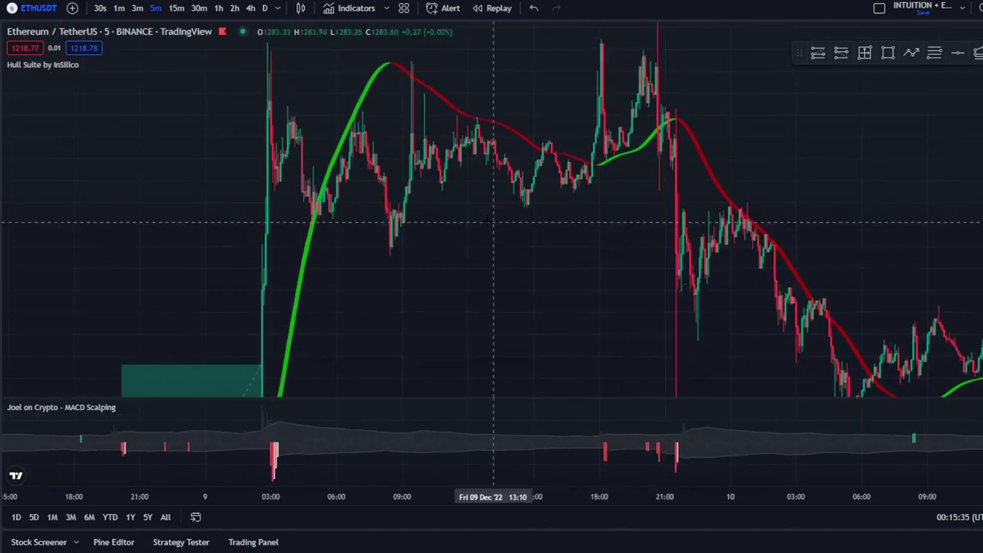
{"action": "left_click_drag", "start_coordinate": [418, 216], "coordinate": [657, 56]}
{"action": "left_click_drag", "start_coordinate": [637, 316], "coordinate": [962, 144]}
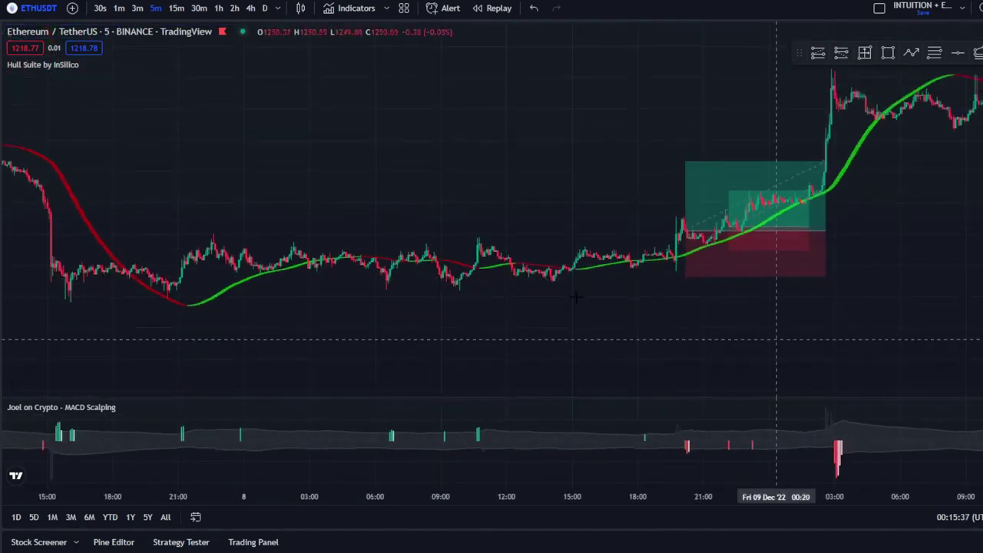
{"action": "left_click_drag", "start_coordinate": [195, 175], "coordinate": [674, 271]}
{"action": "scroll", "coordinate": [673, 271], "scroll_direction": "up", "scroll_amount": 5}
{"action": "left_click_drag", "start_coordinate": [598, 239], "coordinate": [728, 195]}
{"action": "left_click_drag", "start_coordinate": [583, 189], "coordinate": [617, 236]}
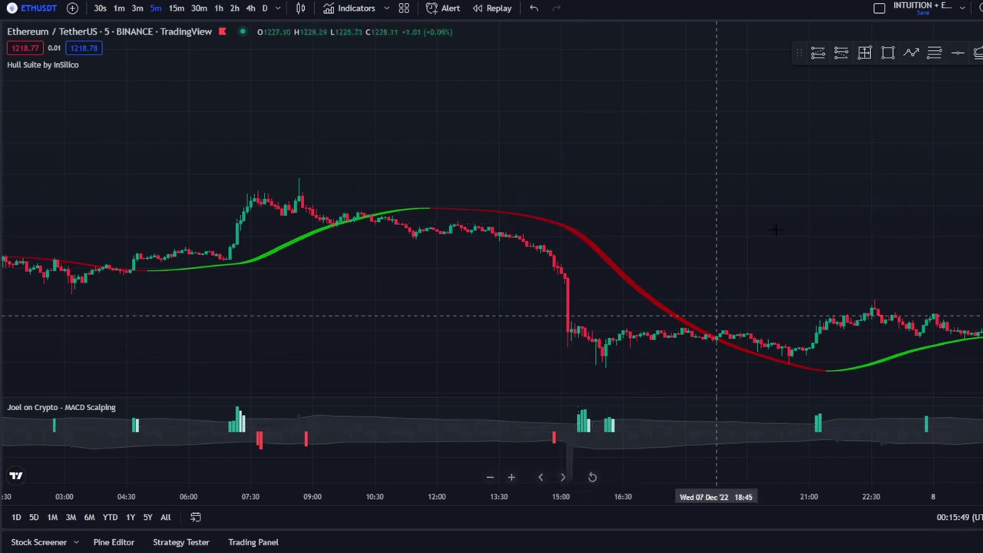
- Place a short position at the green MACD Scalping signal of 7 December 15:25
{"action": "scroll", "coordinate": [803, 196], "scroll_direction": "left", "scroll_amount": 3}
{"action": "scroll", "coordinate": [802, 196], "scroll_direction": "up", "scroll_amount": 3}
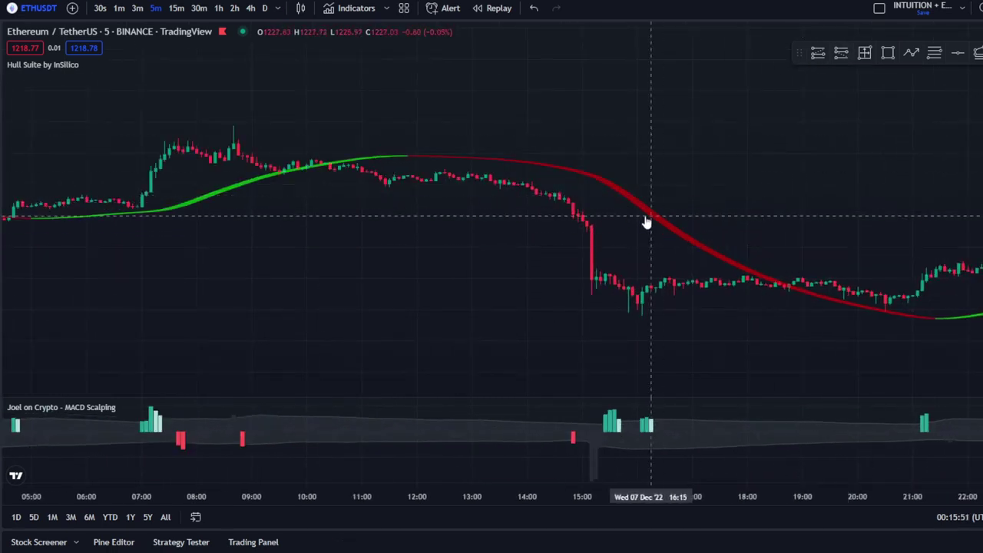
{"action": "left_click_drag", "start_coordinate": [982, 267], "coordinate": [982, 84]}
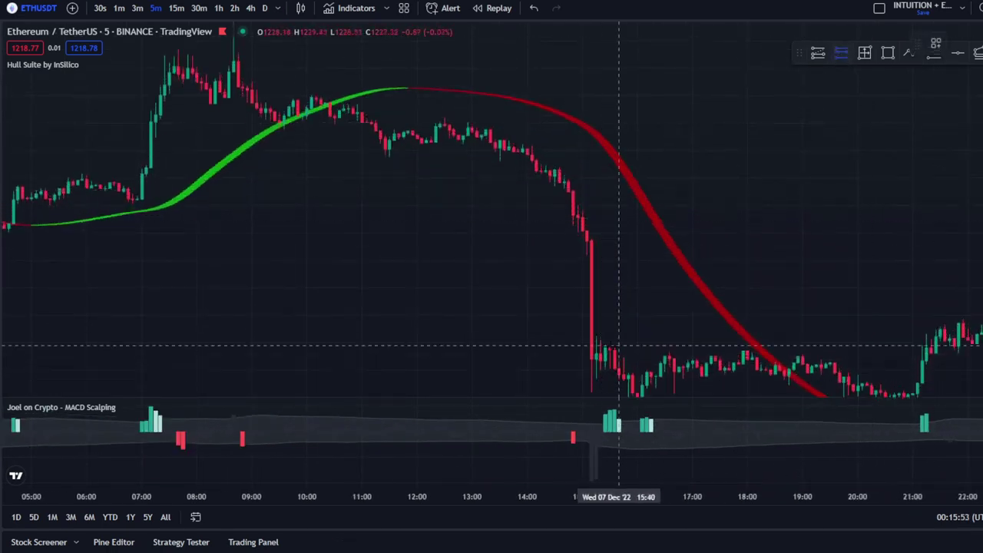
{"action": "left_click", "coordinate": [605, 347]}
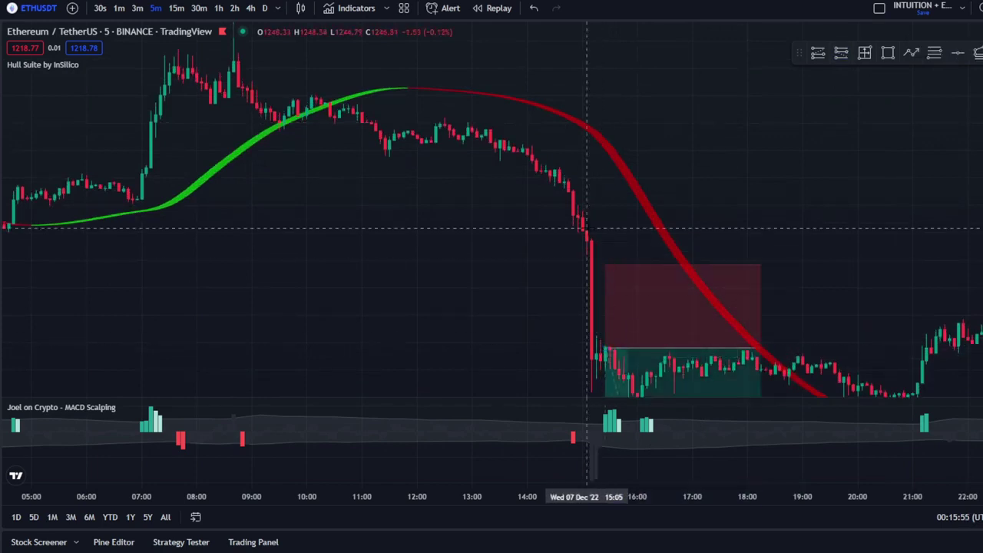
{"action": "left_click_drag", "start_coordinate": [605, 348], "coordinate": [678, 274]}
{"action": "left_click_drag", "start_coordinate": [691, 228], "coordinate": [513, 194]}
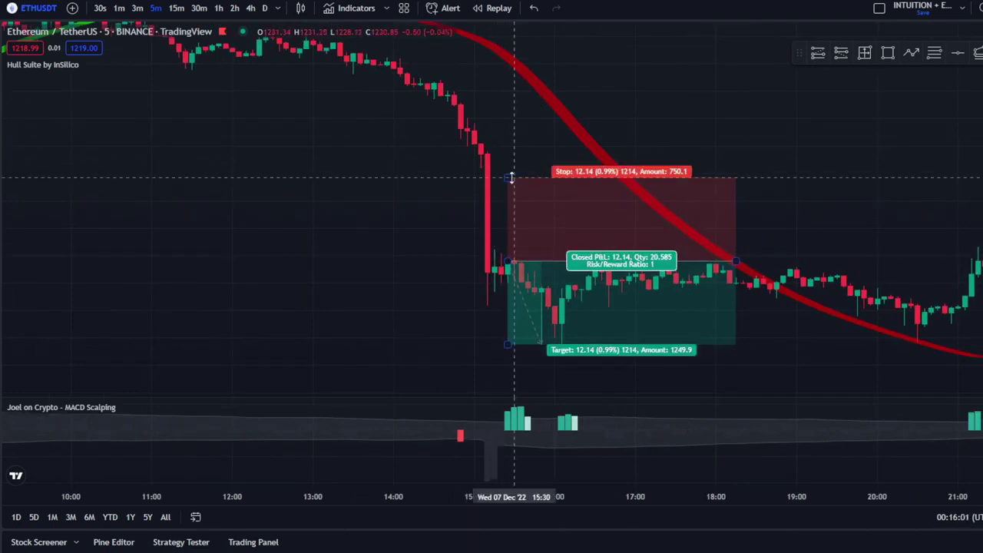
- Set the 15:25 short position's stop to 3.21 and target to 4.86, and end it where price reaches the target
{"action": "left_click_drag", "start_coordinate": [508, 178], "coordinate": [501, 239]}
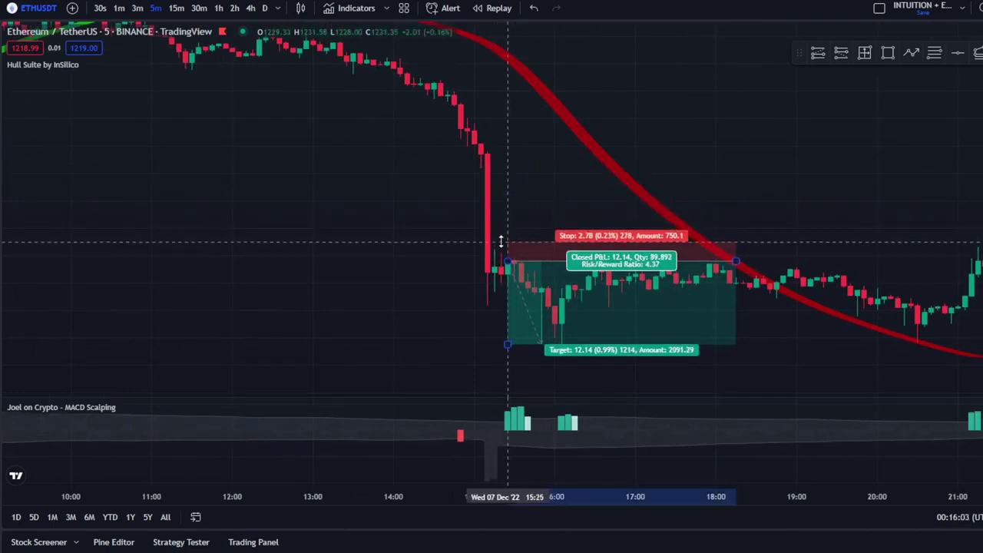
{"action": "left_click_drag", "start_coordinate": [509, 344], "coordinate": [525, 293]}
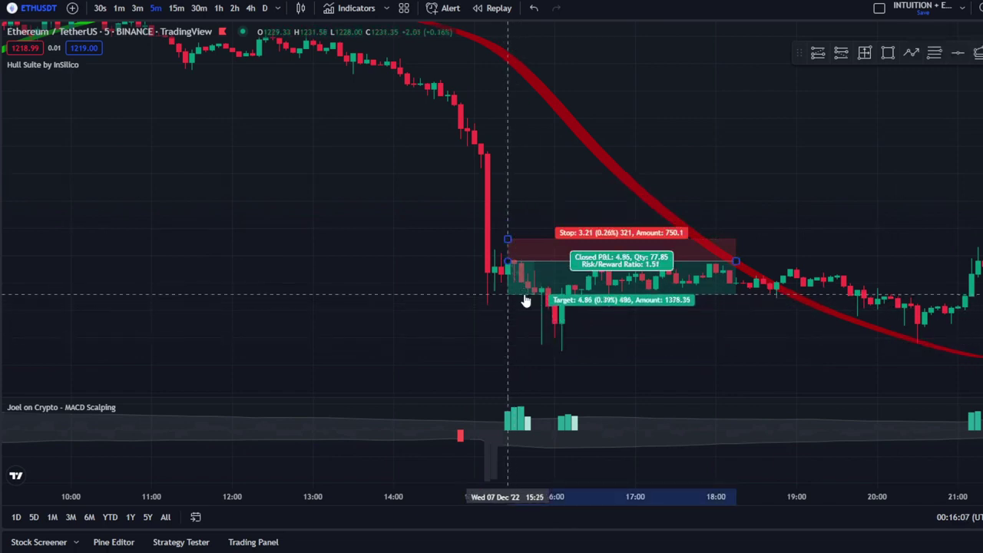
{"action": "left_click_drag", "start_coordinate": [731, 264], "coordinate": [535, 261]}
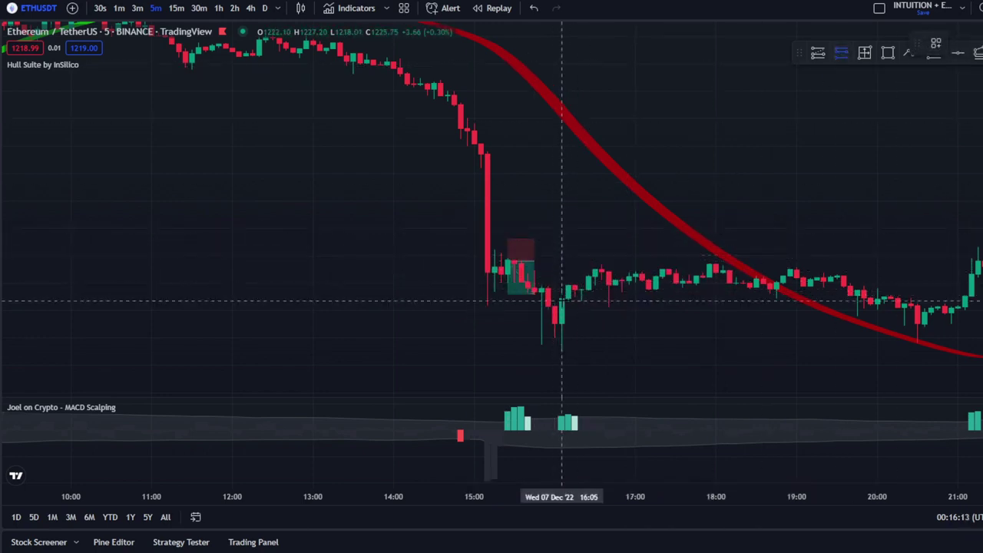
- Place a second short position at the 7 December 16:05 signal with stop 7.89 and target 11.89, extended until price reaches the stop
{"action": "left_click", "coordinate": [562, 300]}
{"action": "left_click_drag", "start_coordinate": [562, 225], "coordinate": [560, 245]}
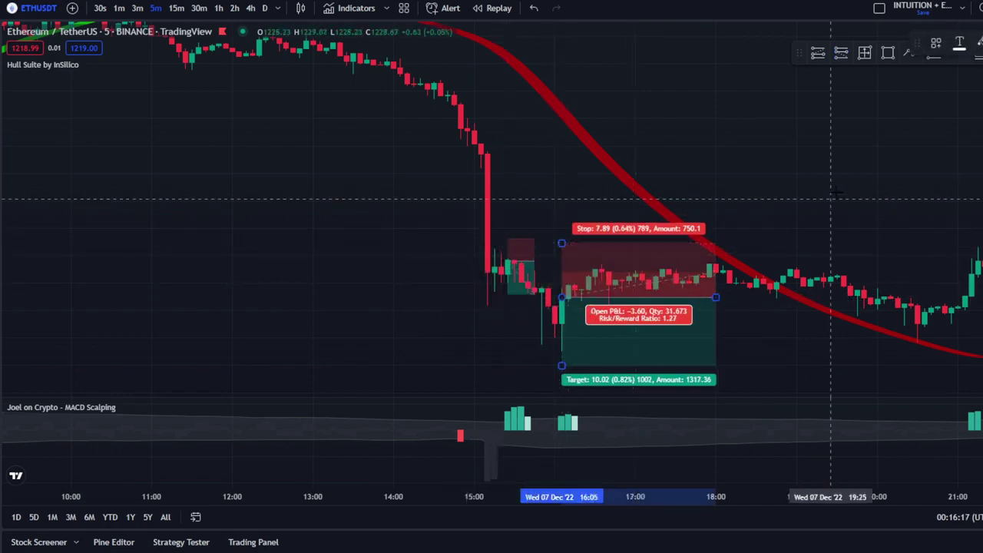
{"action": "left_click_drag", "start_coordinate": [836, 192], "coordinate": [751, 143]}
{"action": "left_click_drag", "start_coordinate": [480, 316], "coordinate": [483, 329]}
{"action": "left_click_drag", "start_coordinate": [632, 247], "coordinate": [916, 262]}
{"action": "left_click_drag", "start_coordinate": [979, 269], "coordinate": [536, 283]}
{"action": "scroll", "coordinate": [709, 318], "scroll_direction": "down", "scroll_amount": 10}
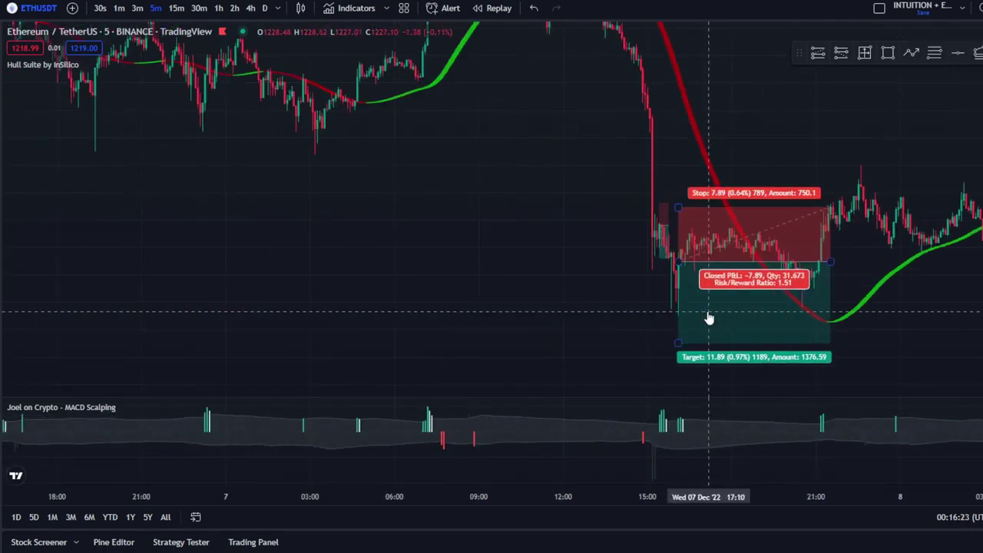
- Place a short position at the 7 December 02:45 signal with stop 2.43 and target 3.65, ending where price reaches the target
{"action": "scroll", "coordinate": [611, 266], "scroll_direction": "up", "scroll_amount": 5}
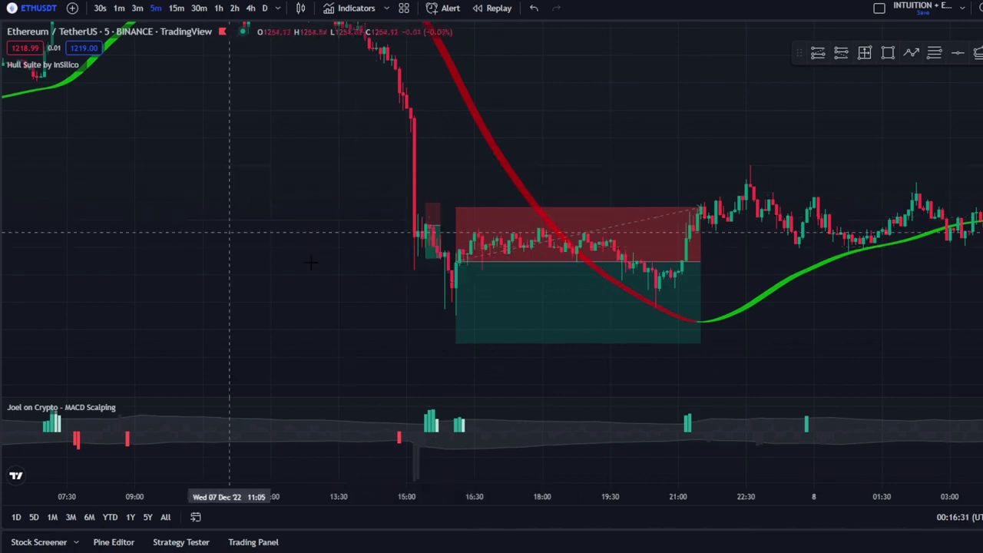
{"action": "left_click_drag", "start_coordinate": [225, 265], "coordinate": [659, 300]}
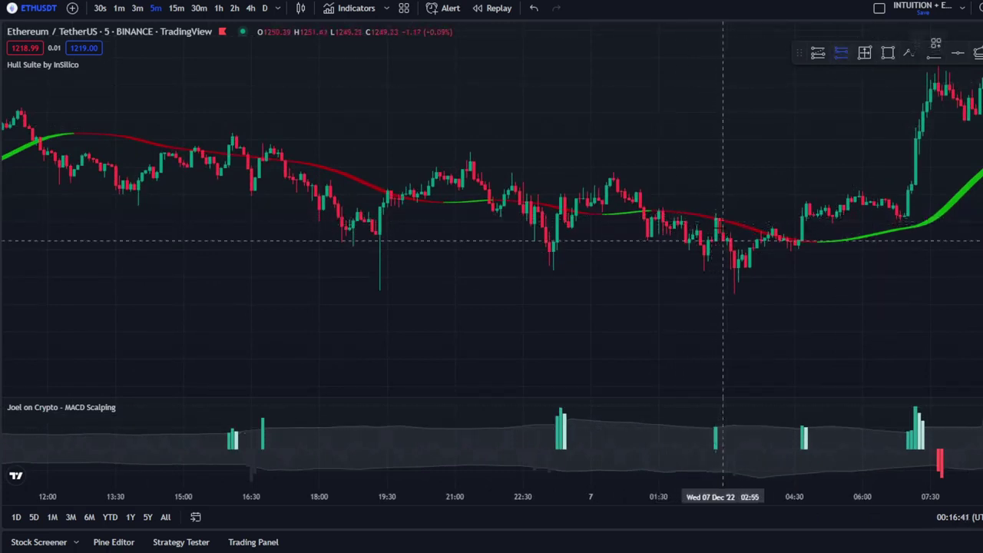
{"action": "left_click", "coordinate": [715, 221]}
{"action": "left_click_drag", "start_coordinate": [719, 171], "coordinate": [713, 203]}
{"action": "left_click", "coordinate": [676, 203]}
{"action": "left_click_drag", "start_coordinate": [716, 271], "coordinate": [725, 244]}
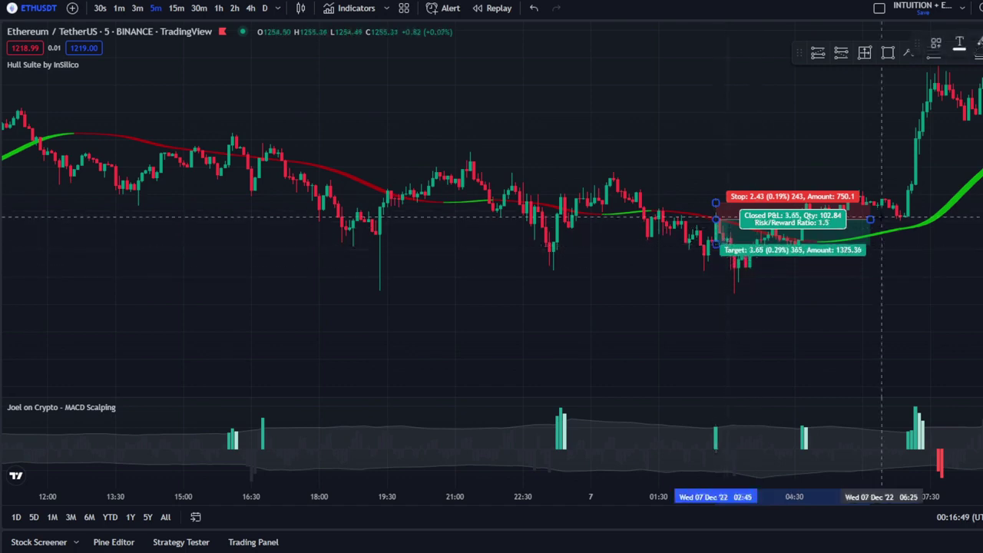
{"action": "left_click_drag", "start_coordinate": [872, 220], "coordinate": [537, 285]}
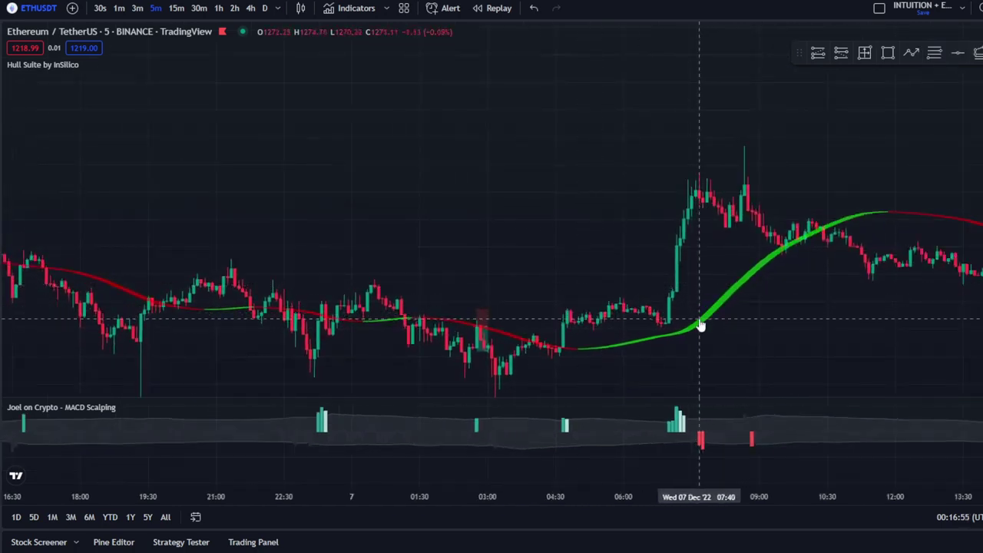
- Place a long position at the 7 December 07:45 signal with stop 4.43 and target 6.68, ending where price reaches the target
{"action": "scroll", "coordinate": [702, 318], "scroll_direction": "up", "scroll_amount": 2}
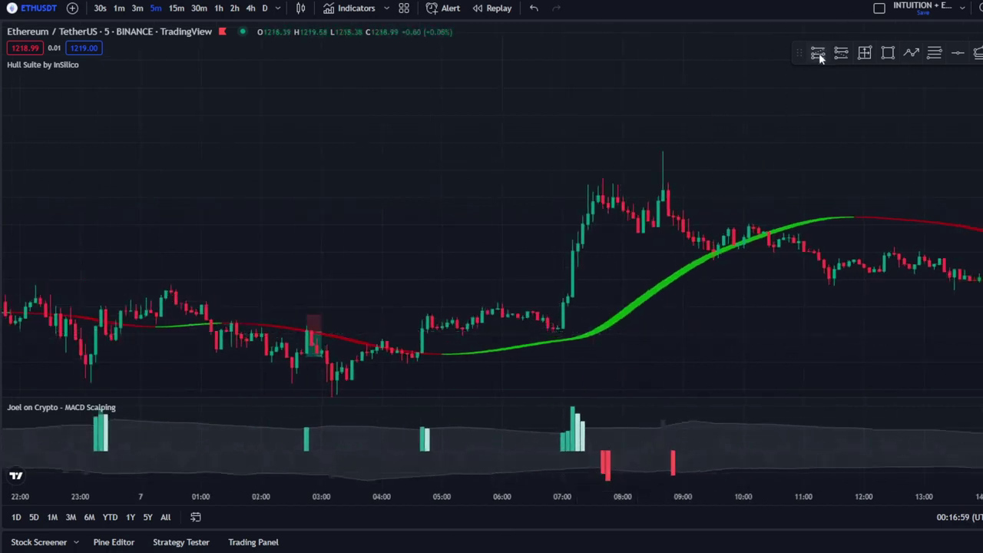
{"action": "left_click", "coordinate": [608, 207]}
{"action": "left_click_drag", "start_coordinate": [607, 258], "coordinate": [645, 272]}
{"action": "scroll", "coordinate": [593, 245], "scroll_direction": "up", "scroll_amount": 3}
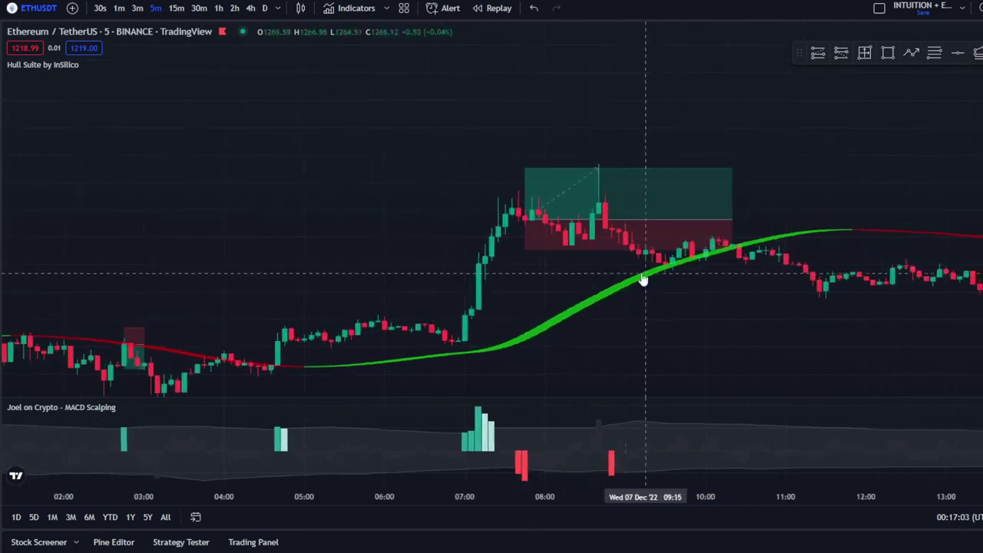
{"action": "left_click_drag", "start_coordinate": [571, 281], "coordinate": [607, 292]}
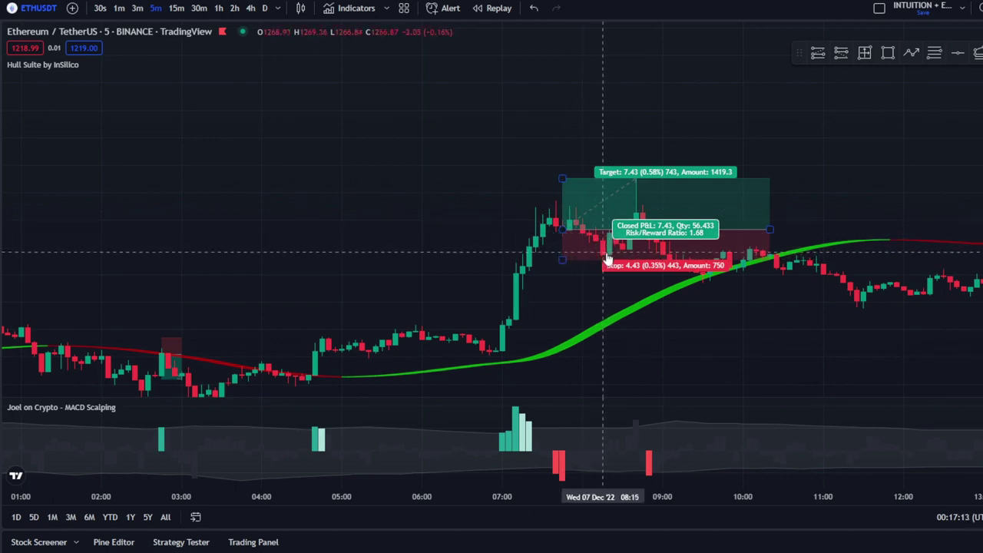
{"action": "left_click_drag", "start_coordinate": [563, 179], "coordinate": [566, 185]}
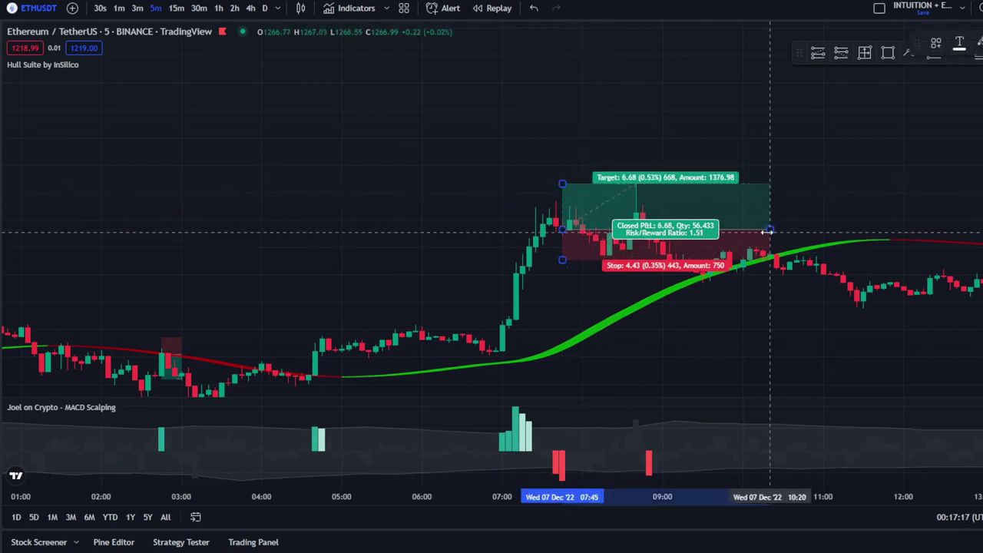
{"action": "left_click_drag", "start_coordinate": [769, 228], "coordinate": [636, 230]}
{"action": "scroll", "coordinate": [518, 158], "scroll_direction": "down", "scroll_amount": 5}
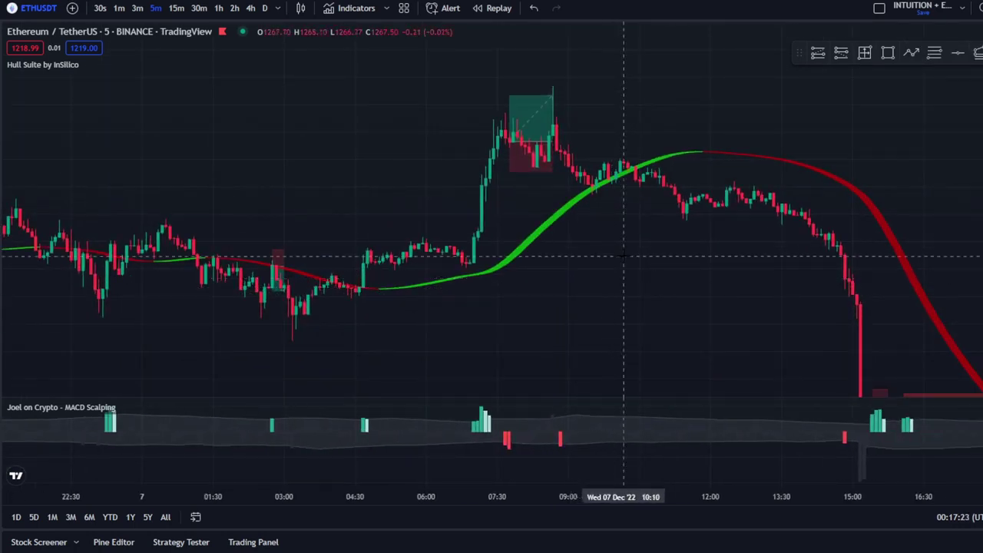
{"action": "left_click_drag", "start_coordinate": [556, 286], "coordinate": [619, 318]}
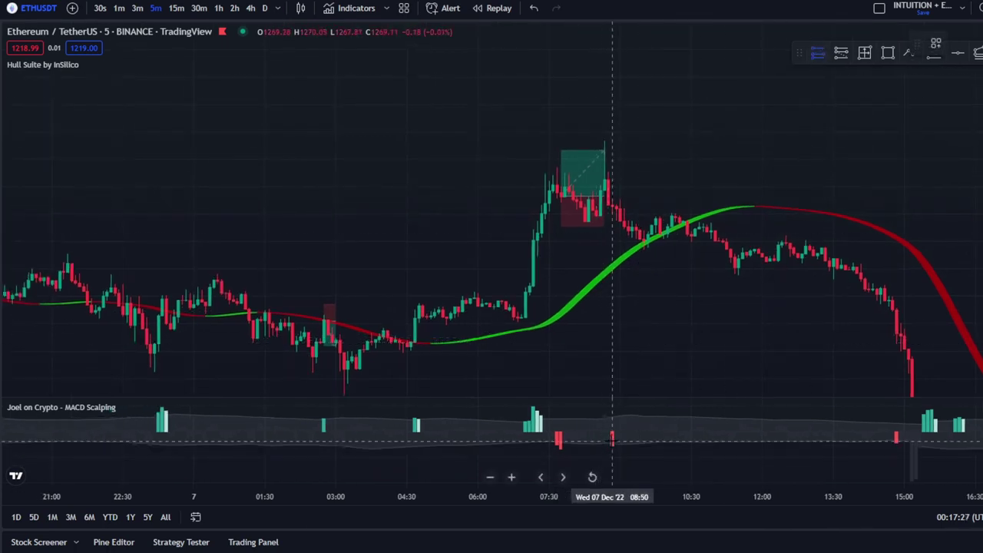
{"action": "left_click", "coordinate": [612, 206]}
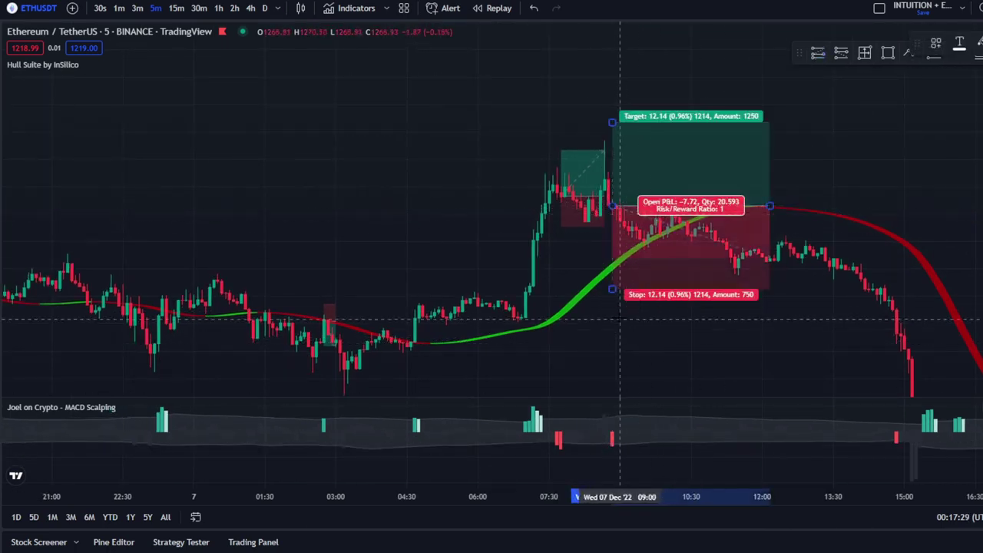
{"action": "left_click_drag", "start_coordinate": [612, 289], "coordinate": [615, 239]}
{"action": "left_click_drag", "start_coordinate": [610, 124], "coordinate": [704, 103]}
{"action": "key", "text": "Delete"}
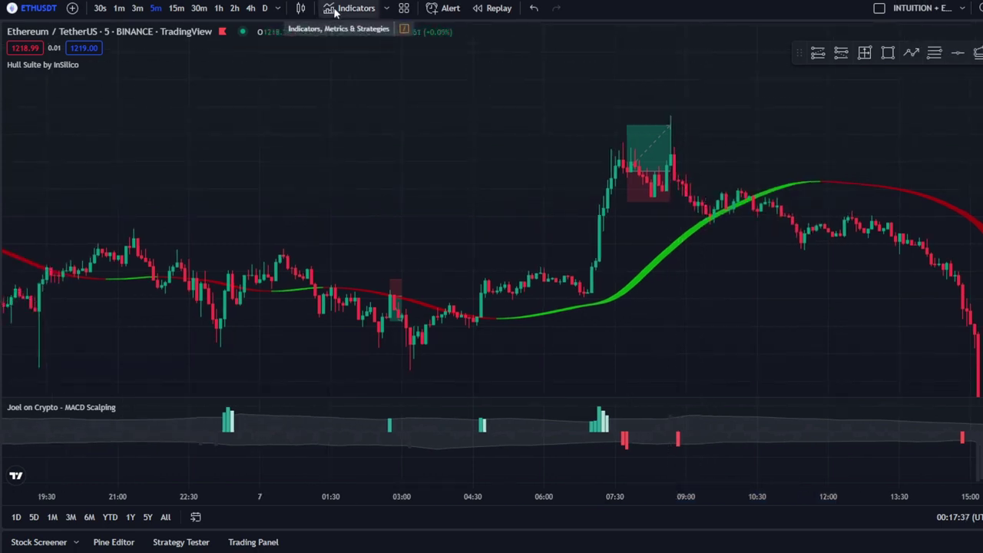
- Measure the price rise from about 07:00 to the 08:40 high on 7 December, and review the long position there
{"action": "left_click", "coordinate": [865, 55]}
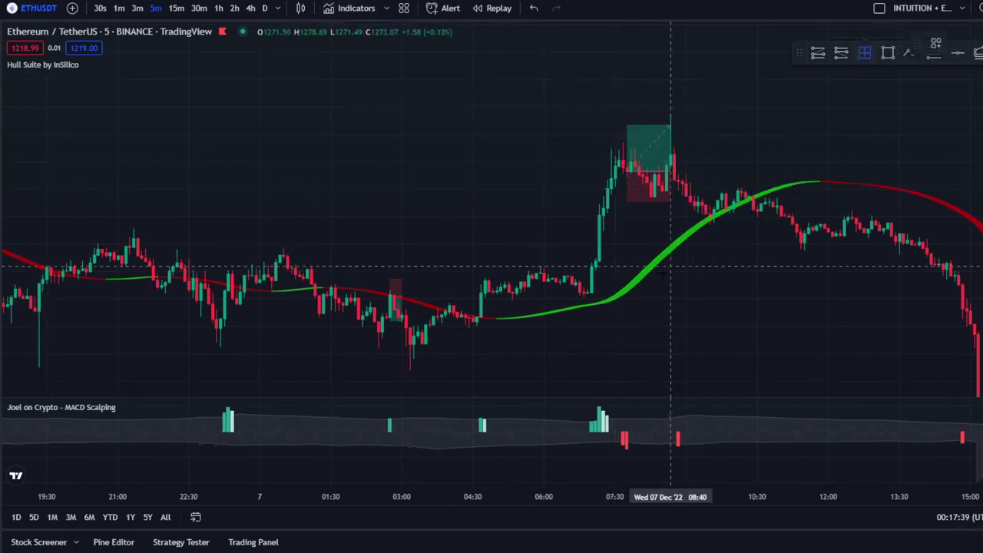
{"action": "left_click", "coordinate": [587, 290]}
{"action": "key", "text": "Escape"}
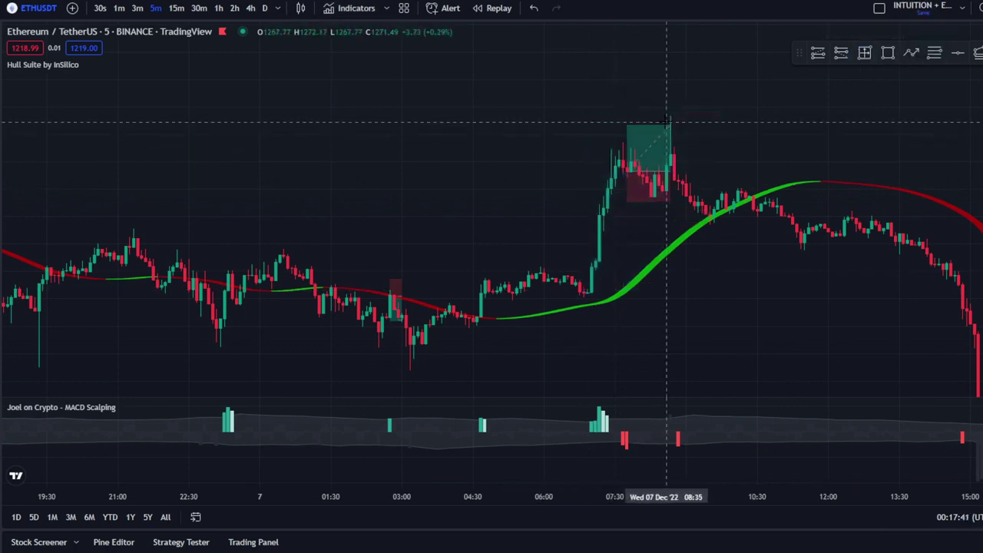
{"action": "mouse_move", "coordinate": [631, 168]}
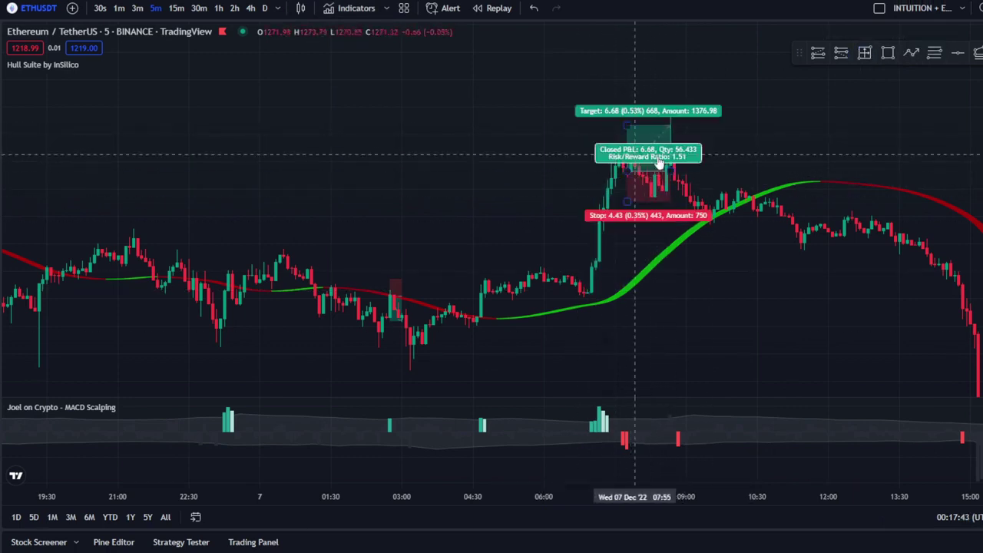
{"action": "left_click_drag", "start_coordinate": [720, 254], "coordinate": [637, 226]}
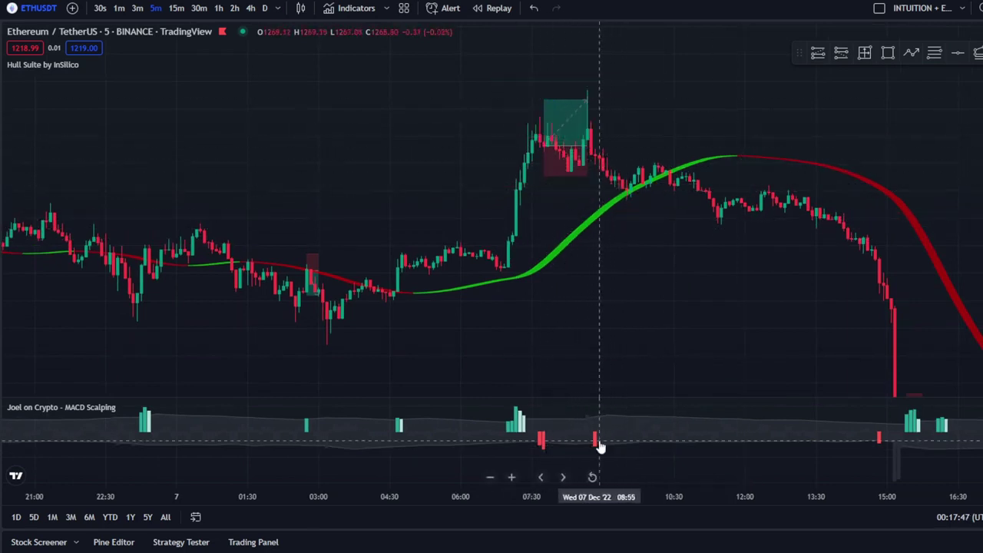
- Draw a rectangle around the sideways price range from 01:25 to 15:10 on 8 December
{"action": "scroll", "coordinate": [597, 254], "scroll_direction": "down", "scroll_amount": 5}
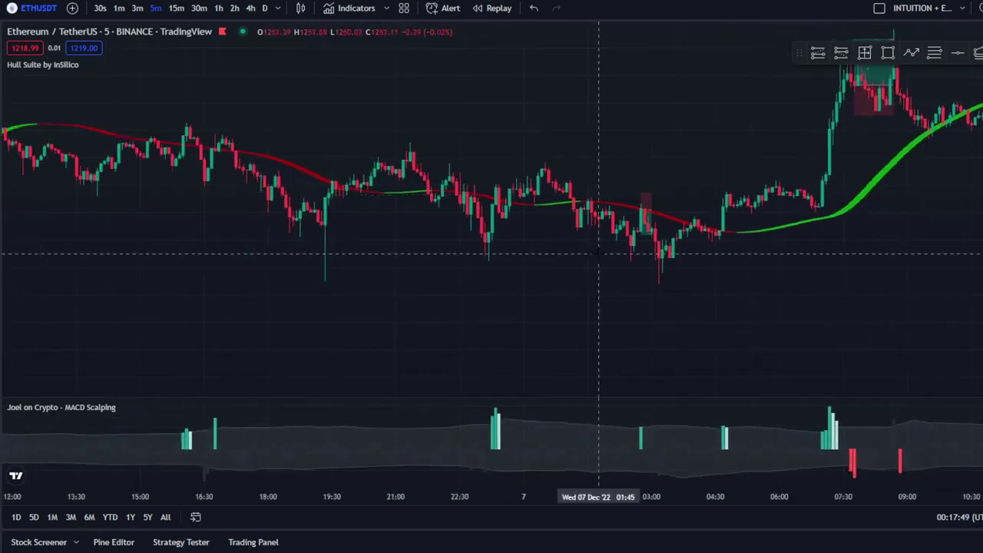
{"action": "left_click_drag", "start_coordinate": [559, 262], "coordinate": [789, 353]}
{"action": "left_click_drag", "start_coordinate": [436, 169], "coordinate": [143, 128]}
{"action": "scroll", "coordinate": [702, 149], "scroll_direction": "right", "scroll_amount": 10}
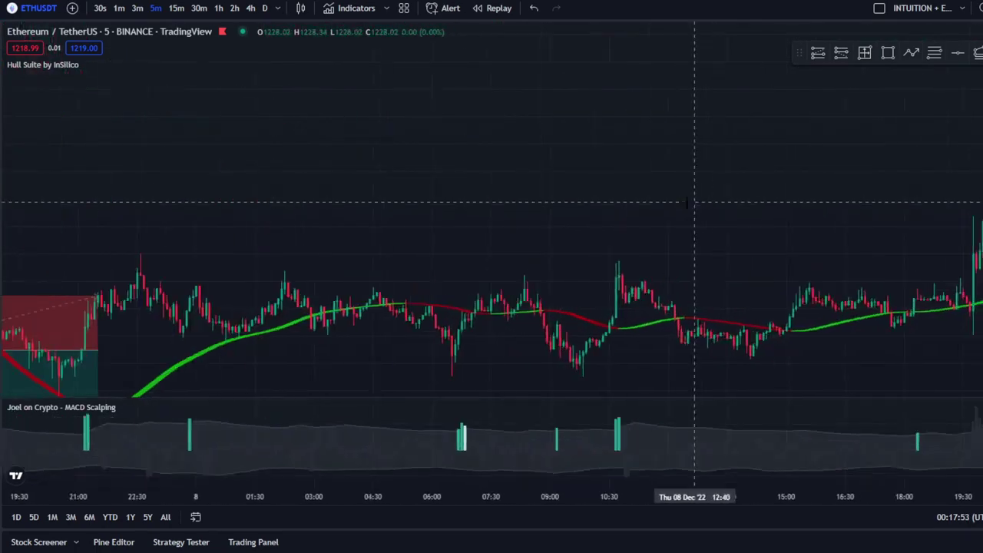
{"action": "scroll", "coordinate": [702, 146], "scroll_direction": "right", "scroll_amount": 4}
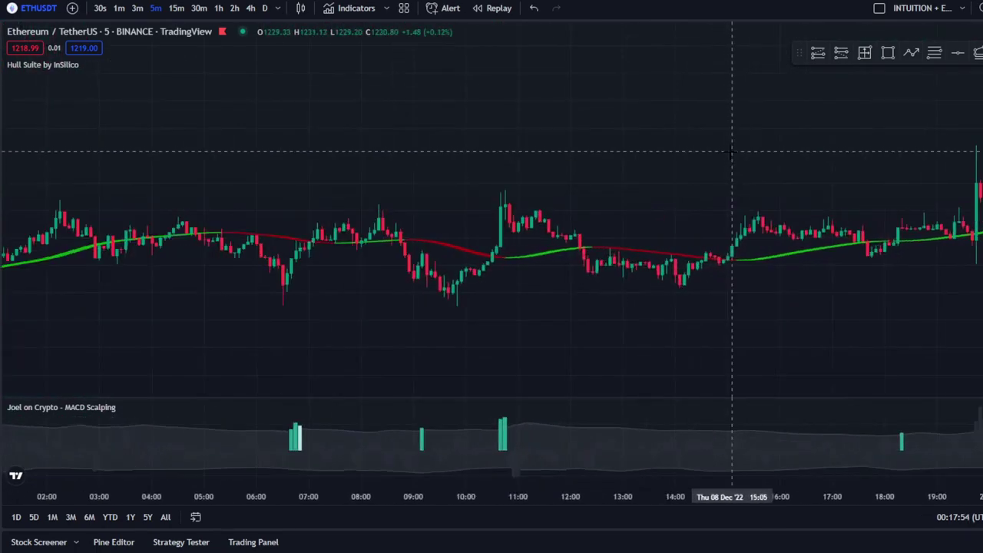
{"action": "left_click", "coordinate": [888, 53]}
{"action": "scroll", "coordinate": [330, 175], "scroll_direction": "down", "scroll_amount": 5}
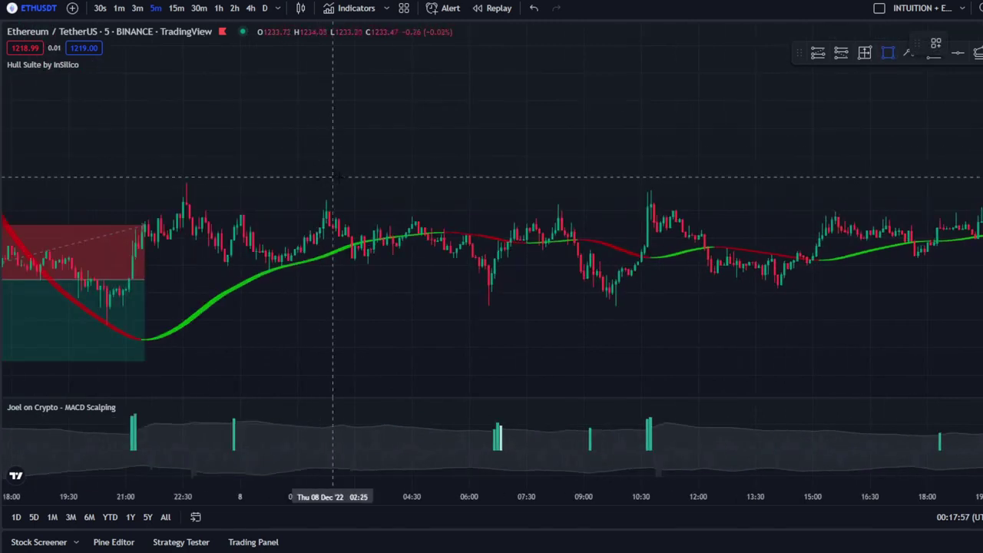
{"action": "scroll", "coordinate": [821, 126], "scroll_direction": "up", "scroll_amount": 2}
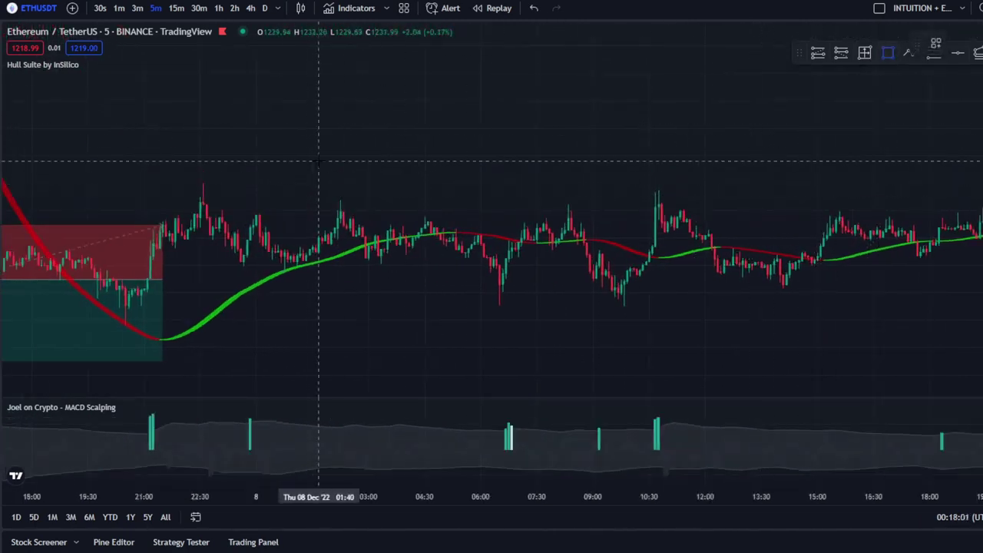
{"action": "mouse_move", "coordinate": [310, 144]}
{"action": "left_mouse_down"}
{"action": "mouse_move", "coordinate": [807, 334]}
{"action": "mouse_move", "coordinate": [807, 309]}
{"action": "mouse_move", "coordinate": [823, 307]}
{"action": "left_mouse_up"}
- Measure the price swing from the 06:35 low to about 08:35 on 8 December, and delete the rectangle around the sideways range
{"action": "left_click", "coordinate": [864, 52]}
{"action": "left_click", "coordinate": [502, 301]}
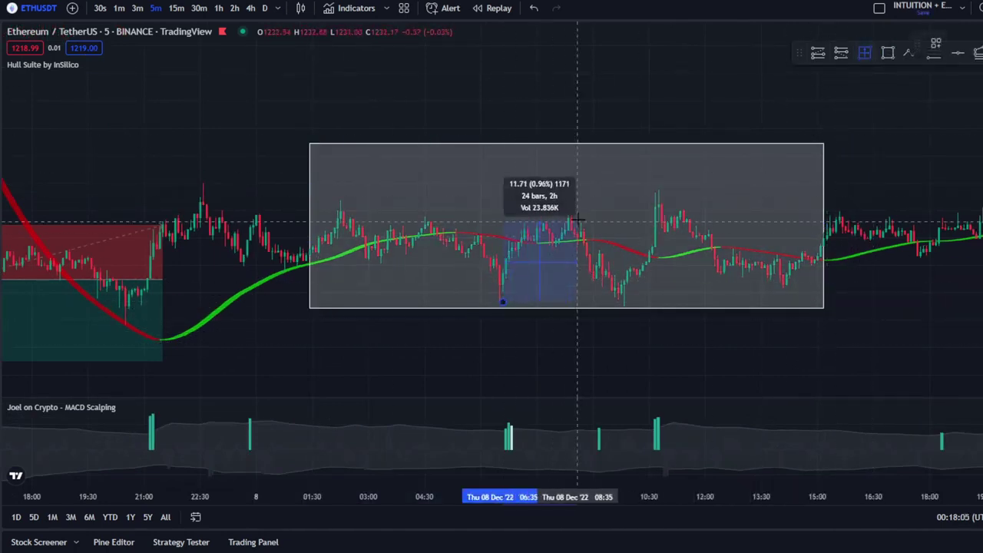
{"action": "key", "text": "Escape"}
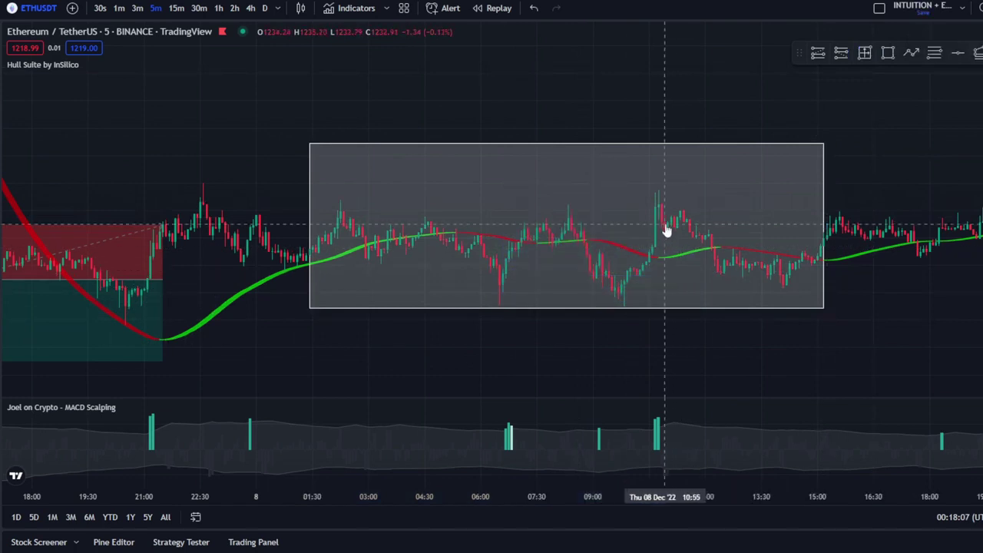
{"action": "left_click", "coordinate": [674, 149]}
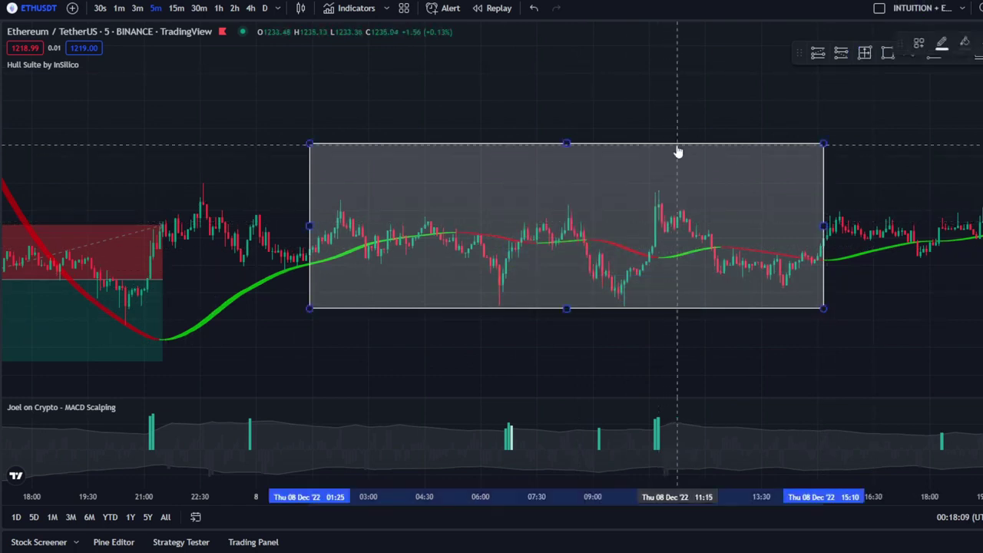
{"action": "key", "text": "Delete"}
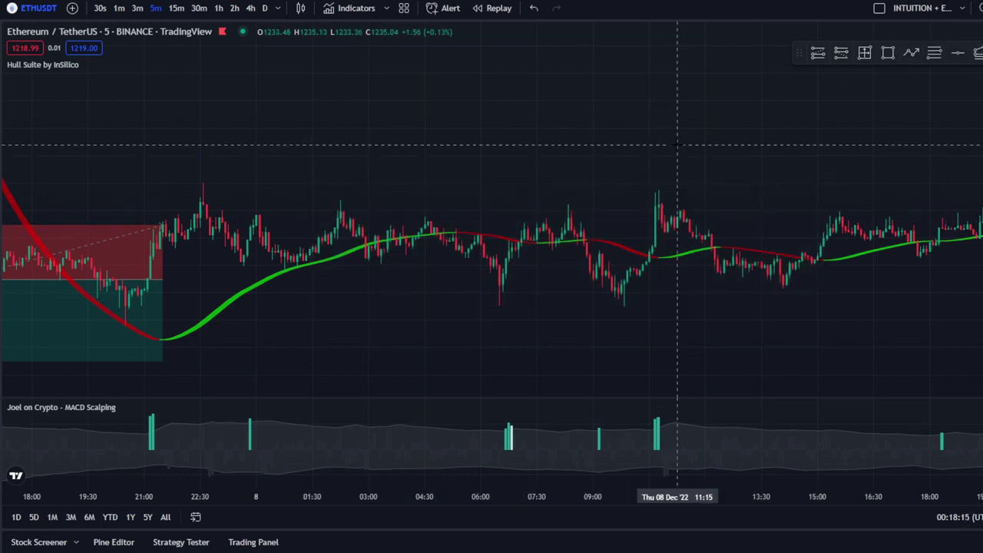
- Examine the two overlapping long positions of 8 to 9 December and the price move following them
{"action": "left_click_drag", "start_coordinate": [671, 140], "coordinate": [365, 189]}
{"action": "left_click_drag", "start_coordinate": [530, 257], "coordinate": [407, 311]}
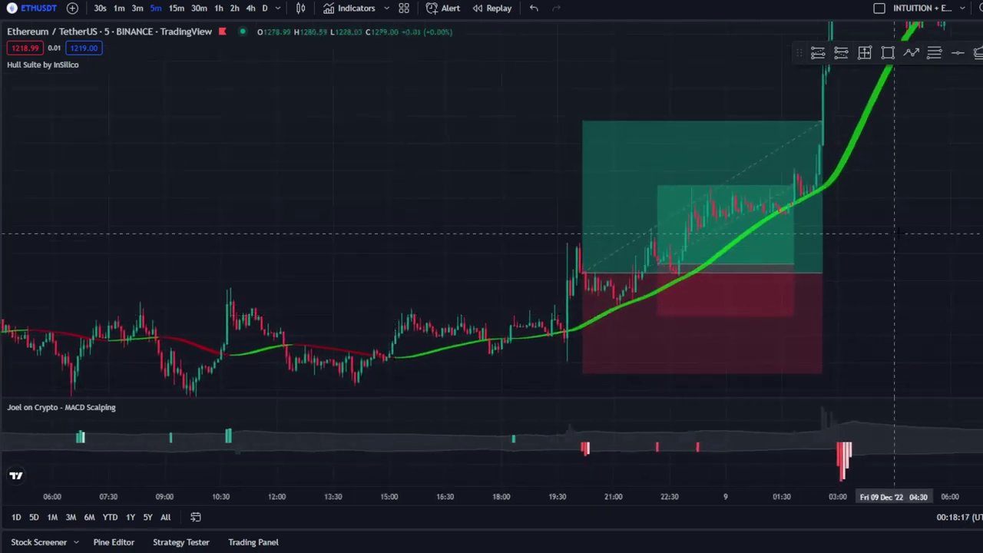
{"action": "left_click_drag", "start_coordinate": [982, 238], "coordinate": [982, 347]}
{"action": "left_click_drag", "start_coordinate": [893, 304], "coordinate": [768, 353]}
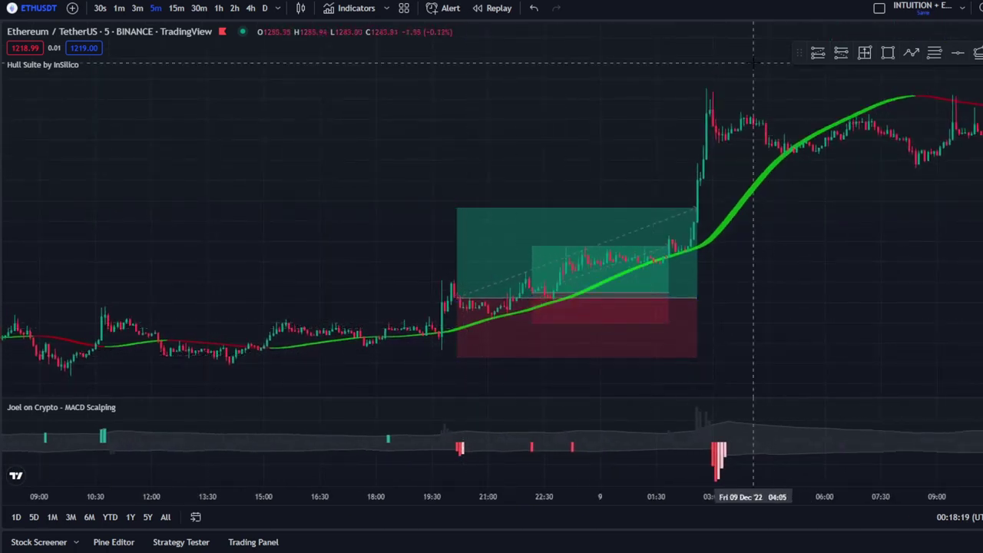